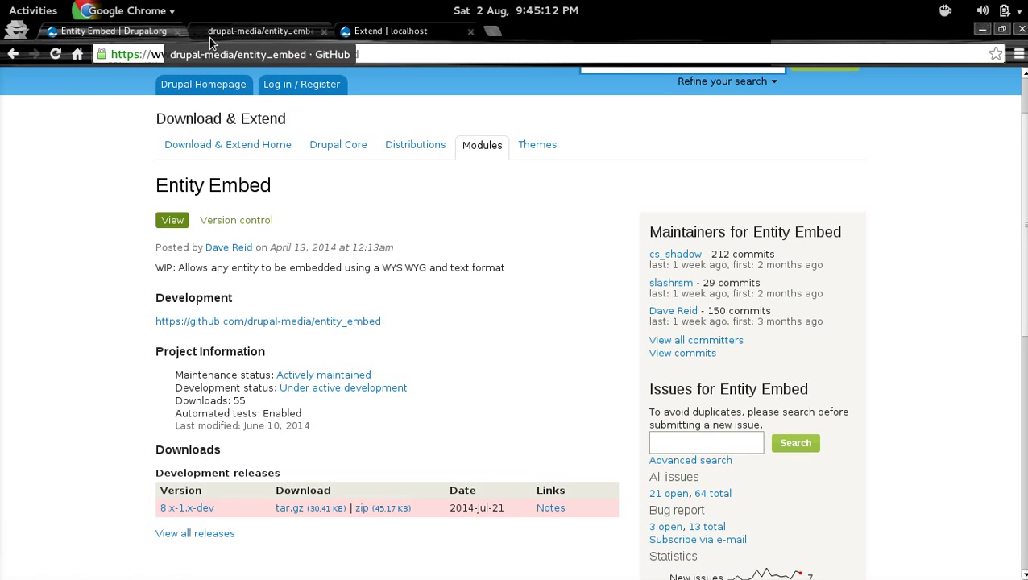
Examine the README's technical details in the entity_embed GitHub repository, especially the embed-by-ID markup and the display plugins
{"action": "key", "text": "ctrl+Tab"}
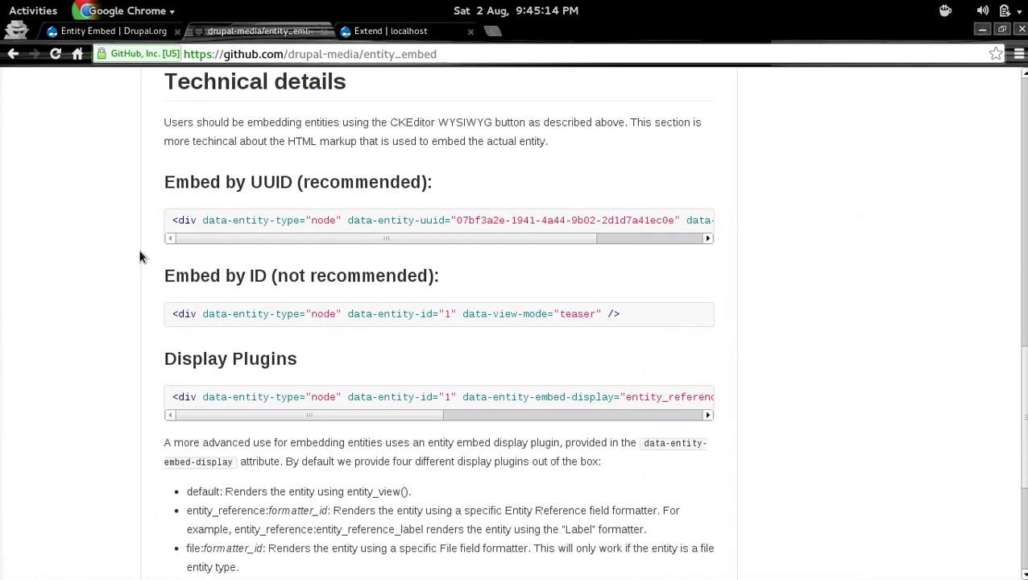
{"action": "double_click", "coordinate": [187, 315]}
{"action": "left_click", "coordinate": [248, 318]}
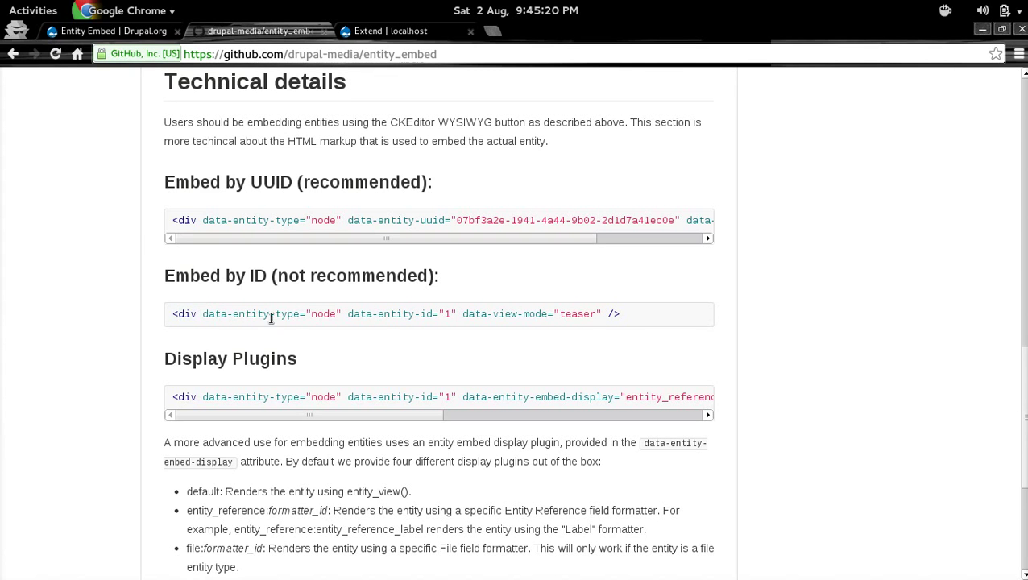
{"action": "triple_click", "coordinate": [629, 316]}
{"action": "left_click", "coordinate": [629, 316]}
{"action": "double_click", "coordinate": [325, 314]}
{"action": "left_click", "coordinate": [325, 316]}
{"action": "double_click", "coordinate": [326, 315]}
{"action": "left_click", "coordinate": [445, 315]}
{"action": "double_click", "coordinate": [447, 315]}
{"action": "left_click", "coordinate": [447, 315]}
{"action": "double_click", "coordinate": [325, 315]}
{"action": "left_click", "coordinate": [443, 314]}
{"action": "scroll", "coordinate": [125, 256], "scroll_direction": "up", "scroll_amount": 3}
{"action": "scroll", "coordinate": [101, 272], "scroll_direction": "down", "scroll_amount": 2}
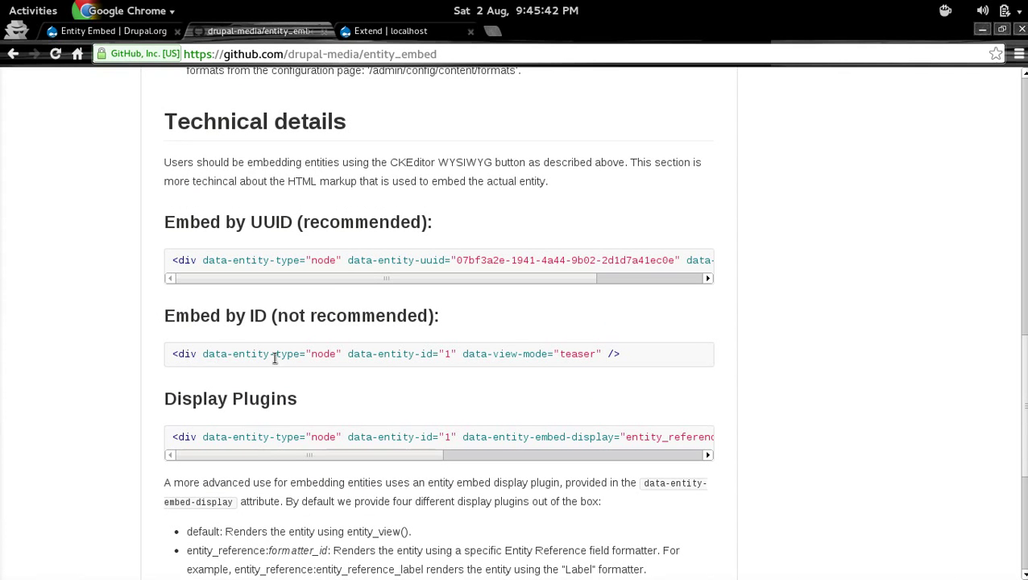
{"action": "scroll", "coordinate": [46, 321], "scroll_direction": "up", "scroll_amount": 9}
{"action": "scroll", "coordinate": [46, 320], "scroll_direction": "up", "scroll_amount": 13}
{"action": "scroll", "coordinate": [45, 321], "scroll_direction": "down", "scroll_amount": 16}
{"action": "scroll", "coordinate": [45, 320], "scroll_direction": "down", "scroll_amount": 10}
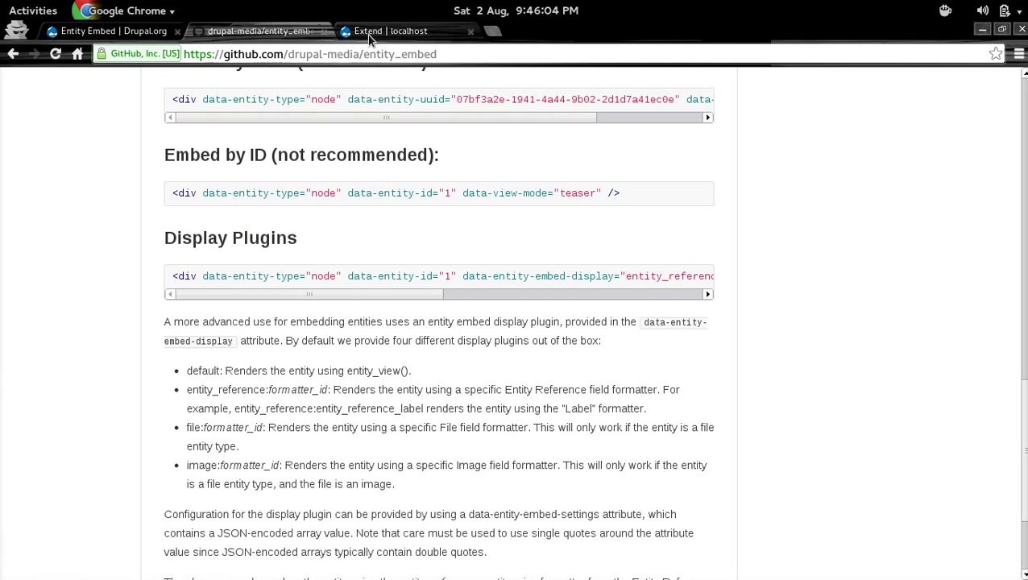
Review the Entity Embed project page on Drupal.org, including its project information, development link and downloads
{"action": "left_click", "coordinate": [121, 32]}
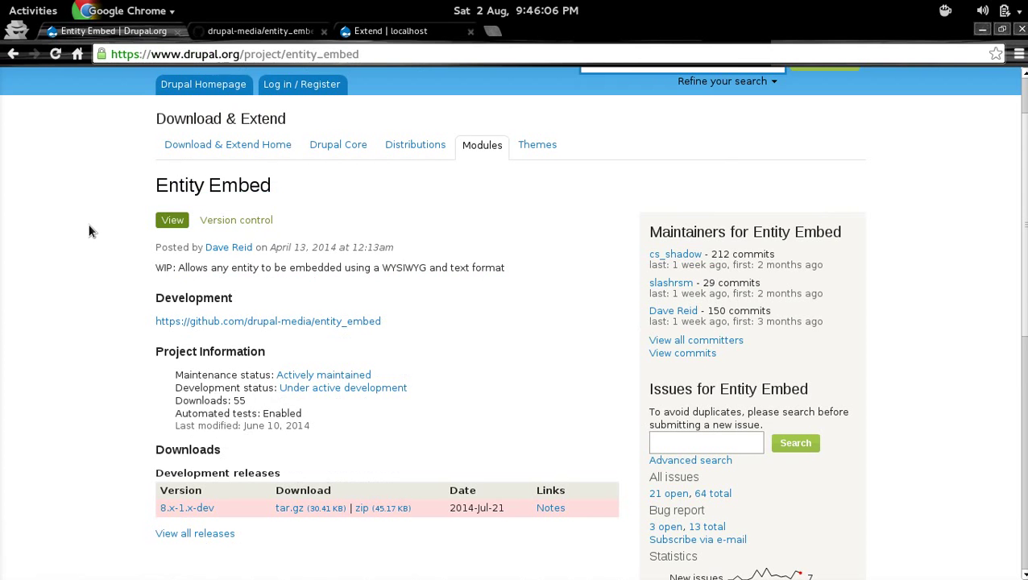
{"action": "scroll", "coordinate": [90, 231], "scroll_direction": "up", "scroll_amount": 2}
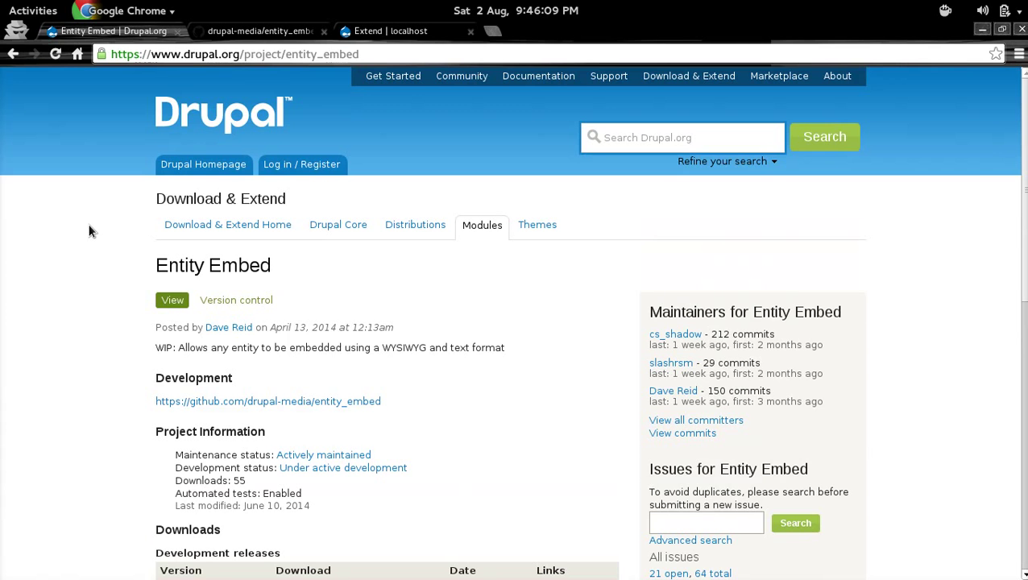
{"action": "scroll", "coordinate": [90, 231], "scroll_direction": "down", "scroll_amount": 6}
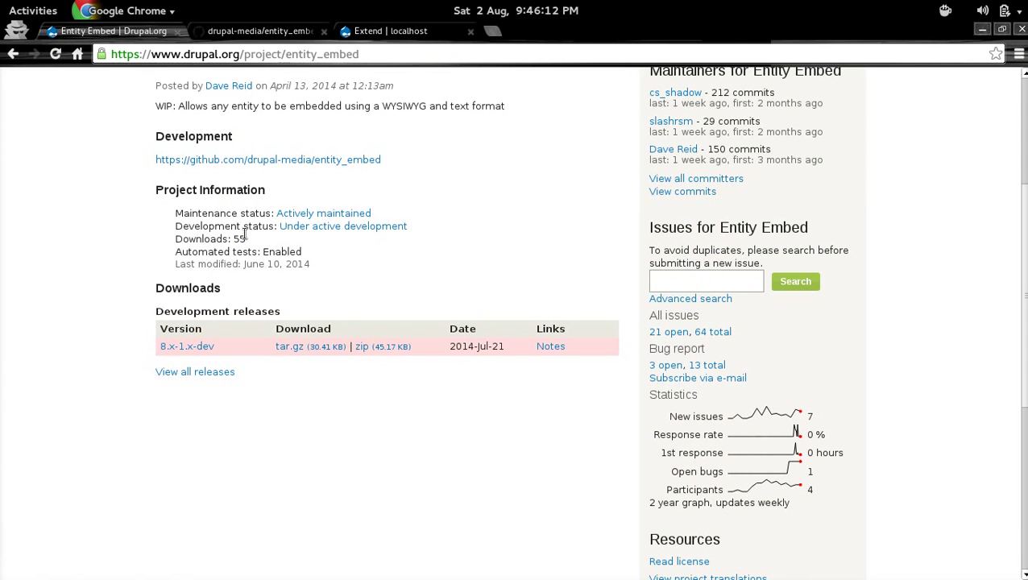
{"action": "double_click", "coordinate": [272, 239]}
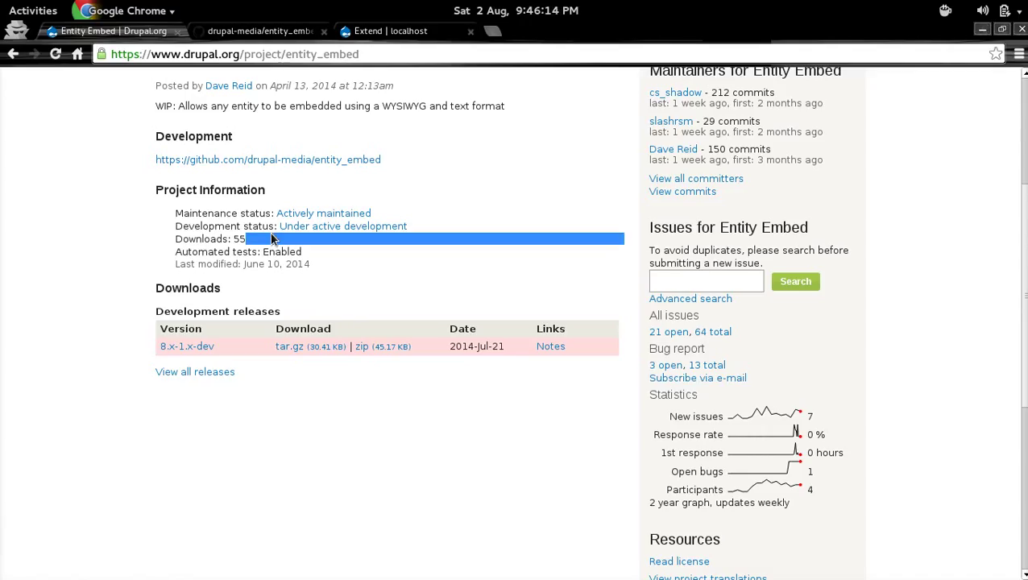
{"action": "left_click", "coordinate": [263, 241]}
{"action": "double_click", "coordinate": [263, 241]}
{"action": "left_click", "coordinate": [263, 241]}
{"action": "double_click", "coordinate": [263, 241]}
{"action": "left_click", "coordinate": [263, 240]}
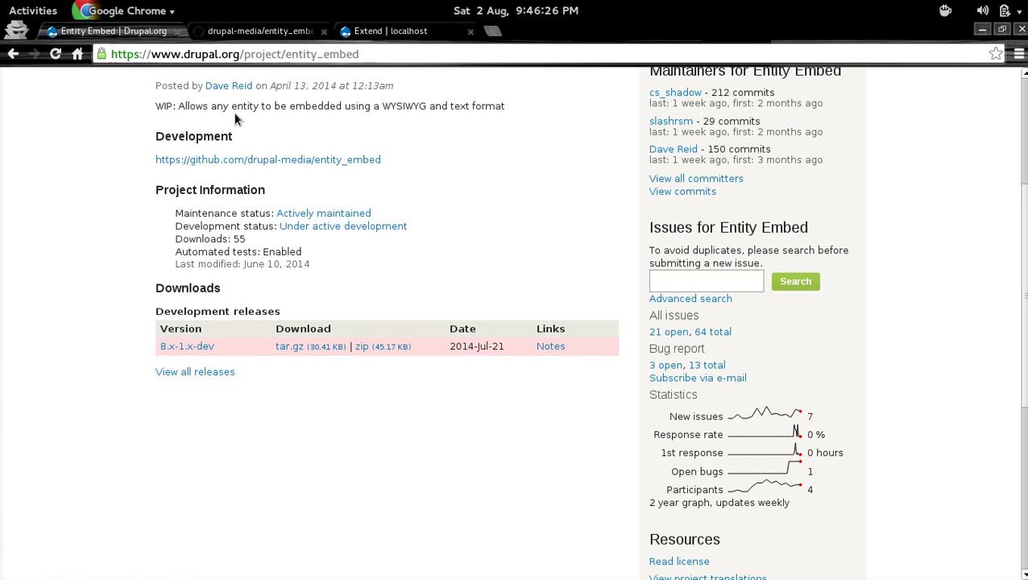
{"action": "scroll", "coordinate": [120, 179], "scroll_direction": "up", "scroll_amount": 4}
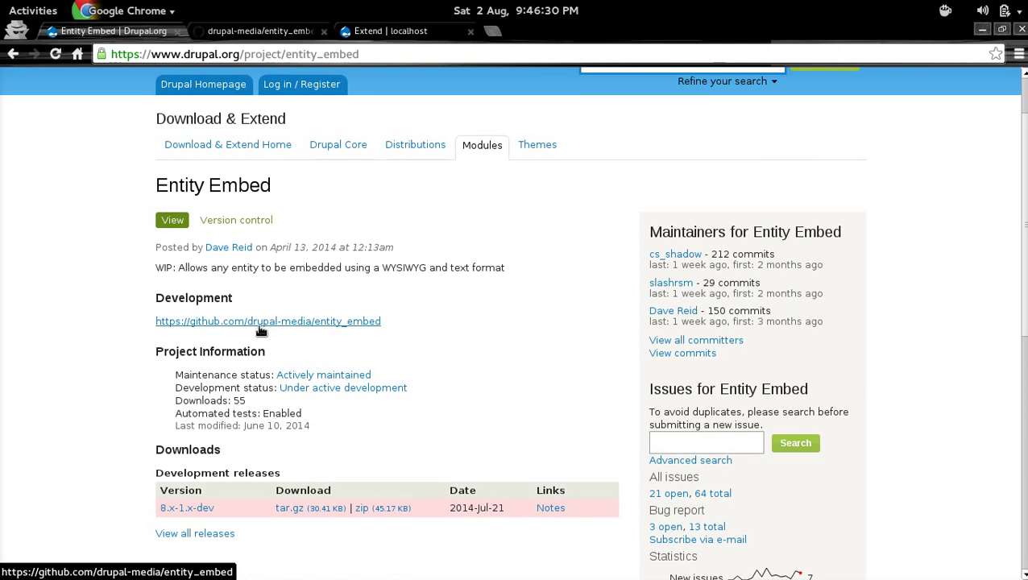
Look over the file list and download options at the start of the entity_embed GitHub repository page
{"action": "left_click", "coordinate": [260, 32]}
{"action": "scroll", "coordinate": [59, 242], "scroll_direction": "up", "scroll_amount": 15}
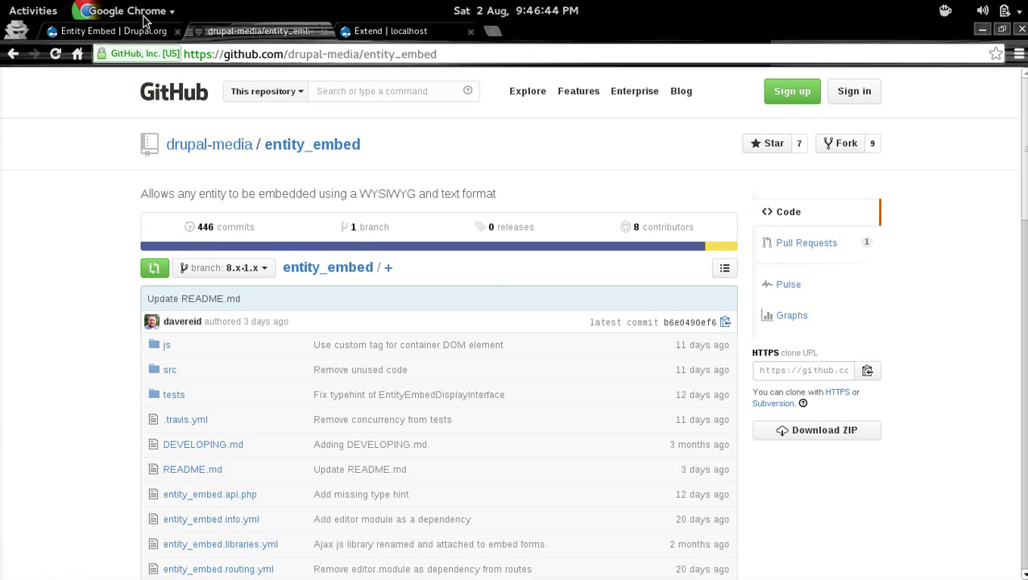
{"action": "left_click", "coordinate": [133, 32]}
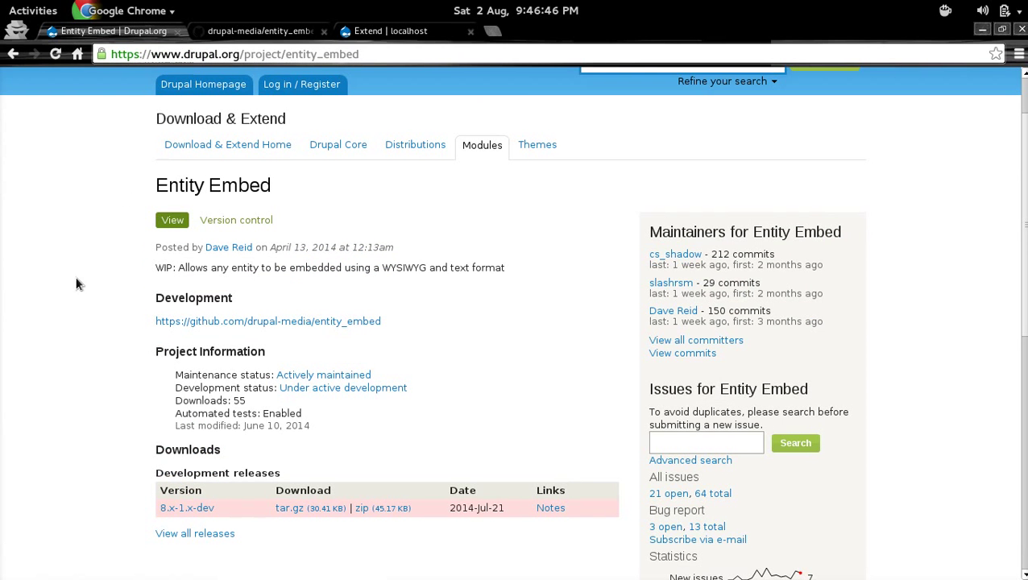
{"action": "left_click", "coordinate": [246, 32]}
{"action": "scroll", "coordinate": [98, 197], "scroll_direction": "down", "scroll_amount": 9}
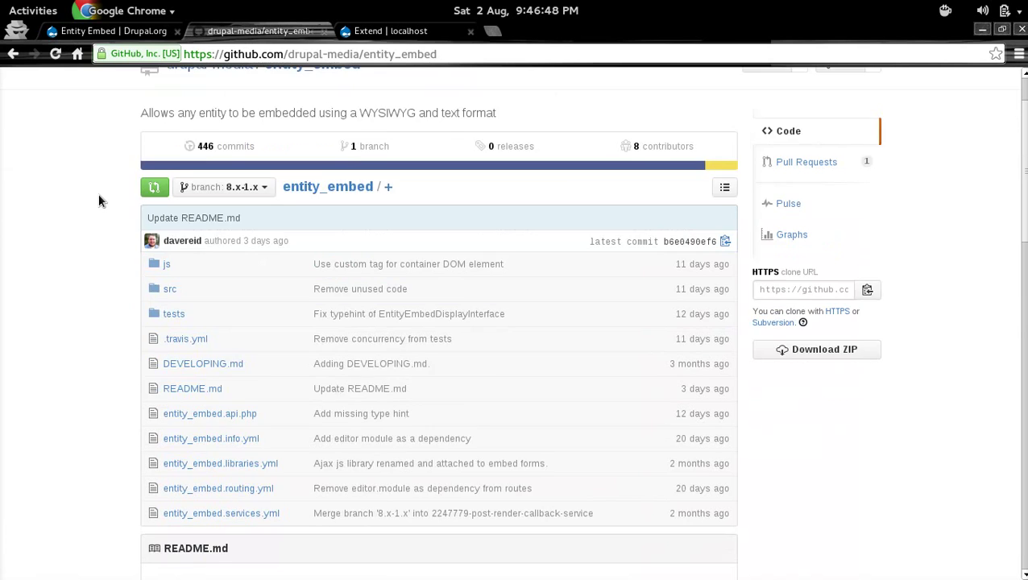
{"action": "scroll", "coordinate": [98, 198], "scroll_direction": "up", "scroll_amount": 9}
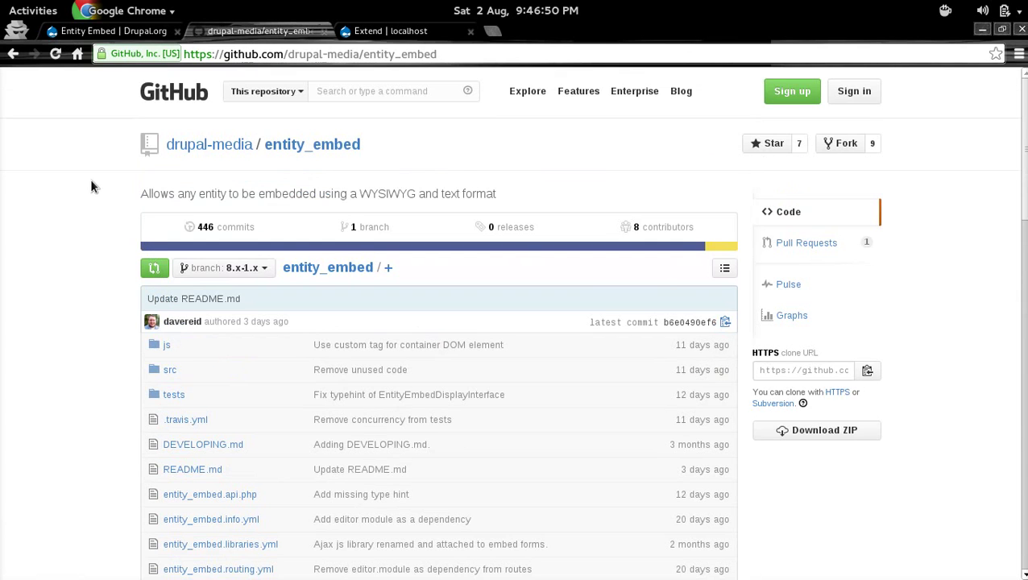
Check in the local Drupal site's module list whether the Entity Embed module under Filters is enabled
{"action": "left_click", "coordinate": [391, 30]}
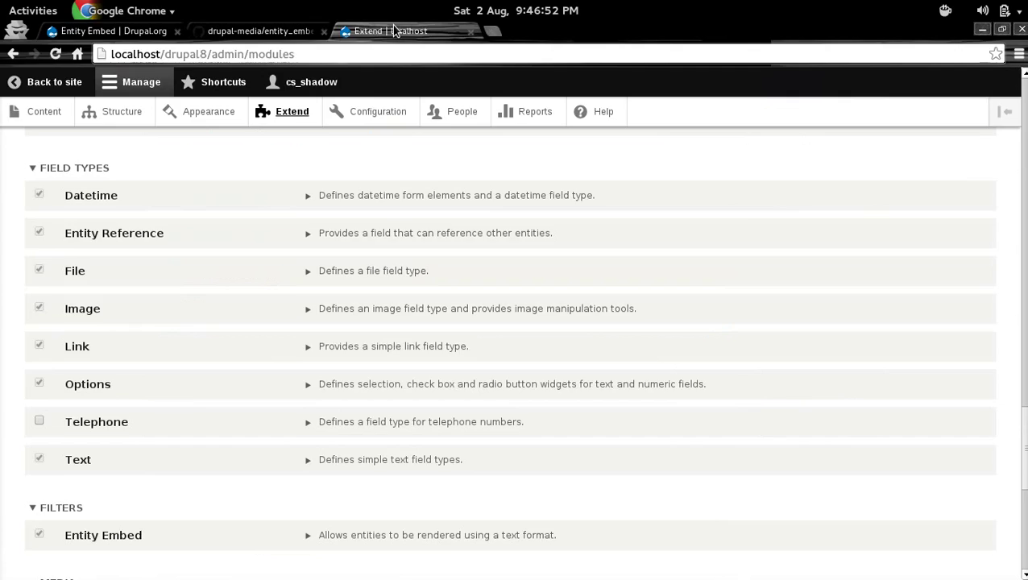
{"action": "scroll", "coordinate": [202, 212], "scroll_direction": "up", "scroll_amount": 2}
{"action": "scroll", "coordinate": [201, 209], "scroll_direction": "down", "scroll_amount": 11}
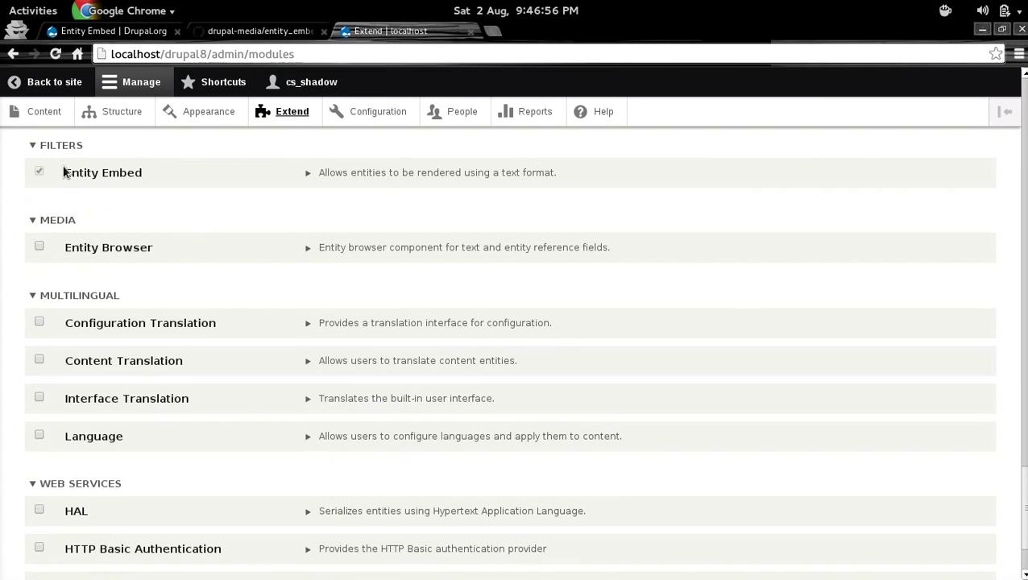
{"action": "scroll", "coordinate": [203, 167], "scroll_direction": "up", "scroll_amount": 2}
{"action": "scroll", "coordinate": [274, 208], "scroll_direction": "up", "scroll_amount": 14}
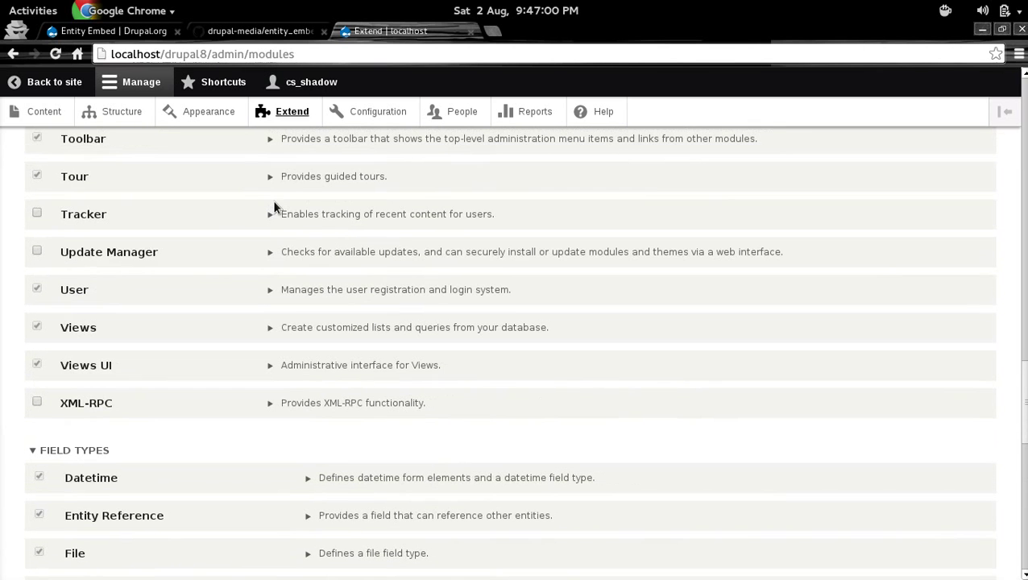
Open the Full HTML text format's configuration and add the entity embed (E) button to the Media group of its active toolbar
{"action": "left_click", "coordinate": [387, 118]}
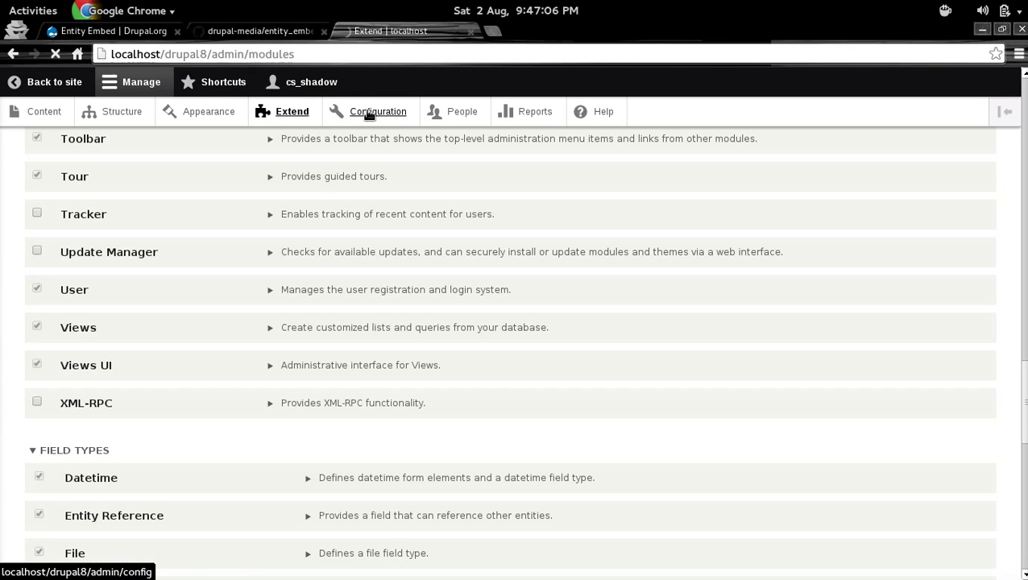
{"action": "left_click", "coordinate": [374, 103]}
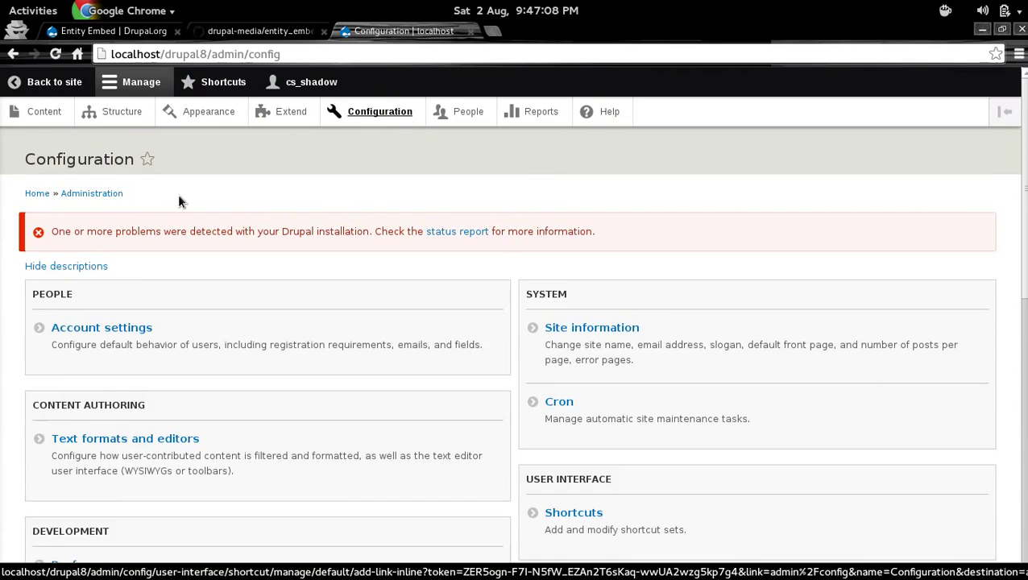
{"action": "scroll", "coordinate": [233, 258], "scroll_direction": "down", "scroll_amount": 3}
{"action": "left_click", "coordinate": [214, 245]}
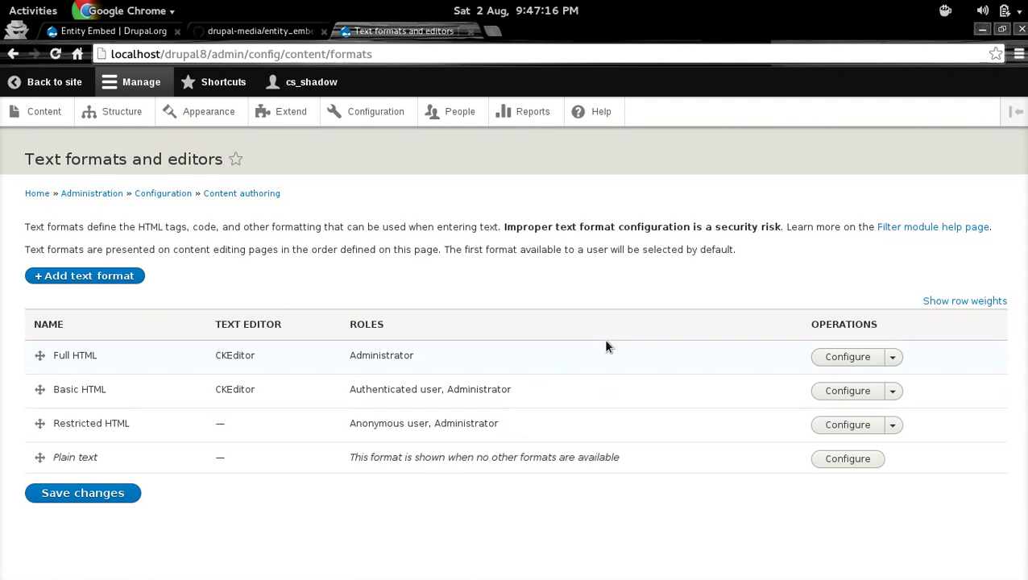
{"action": "left_click", "coordinate": [844, 362]}
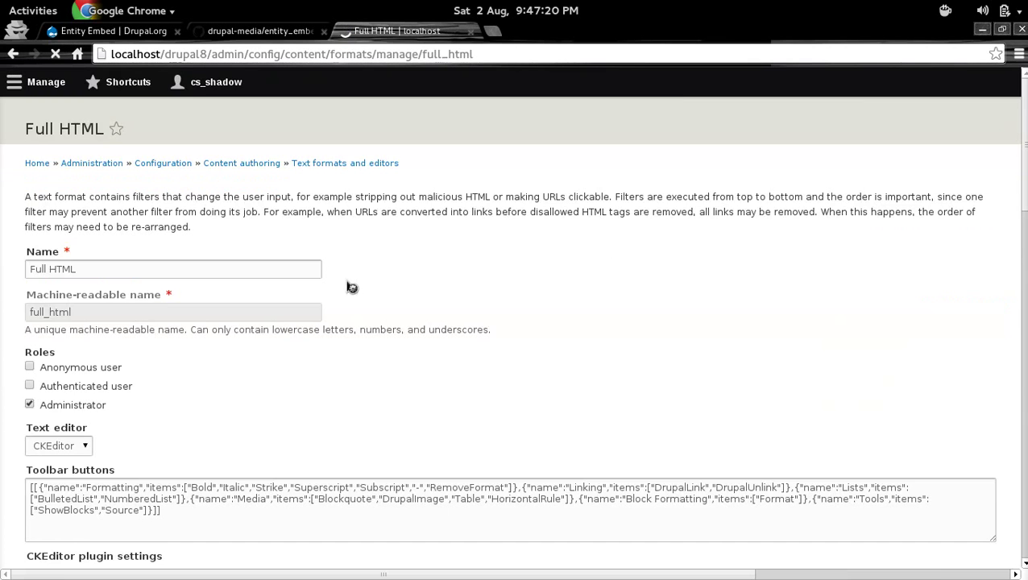
{"action": "scroll", "coordinate": [1, 320], "scroll_direction": "down", "scroll_amount": 4}
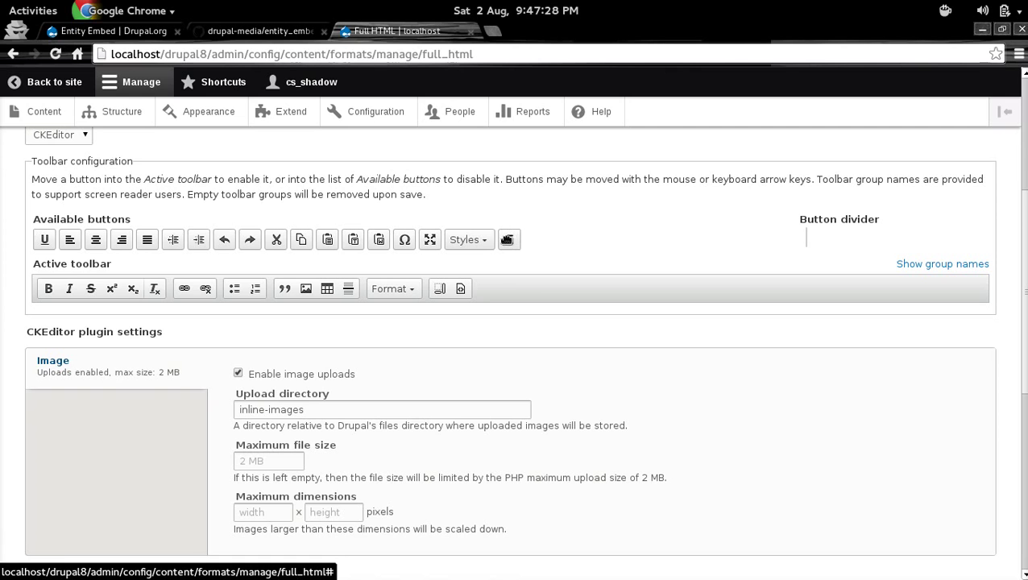
{"action": "left_click_drag", "start_coordinate": [512, 240], "coordinate": [379, 318]}
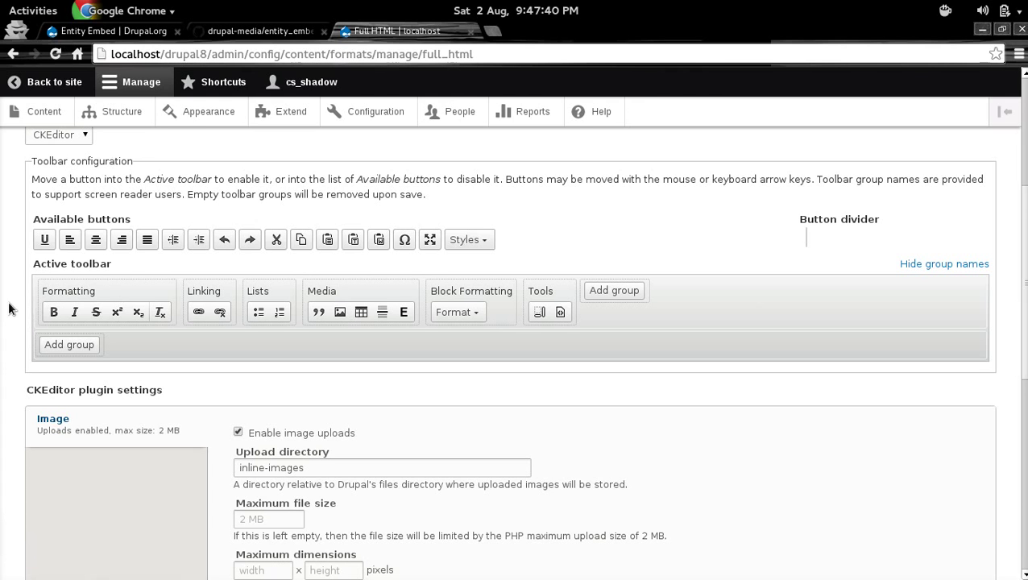
Enable the "Display embedded entities" filter for the Full HTML text format and save the configuration
{"action": "scroll", "coordinate": [4, 306], "scroll_direction": "down", "scroll_amount": 10}
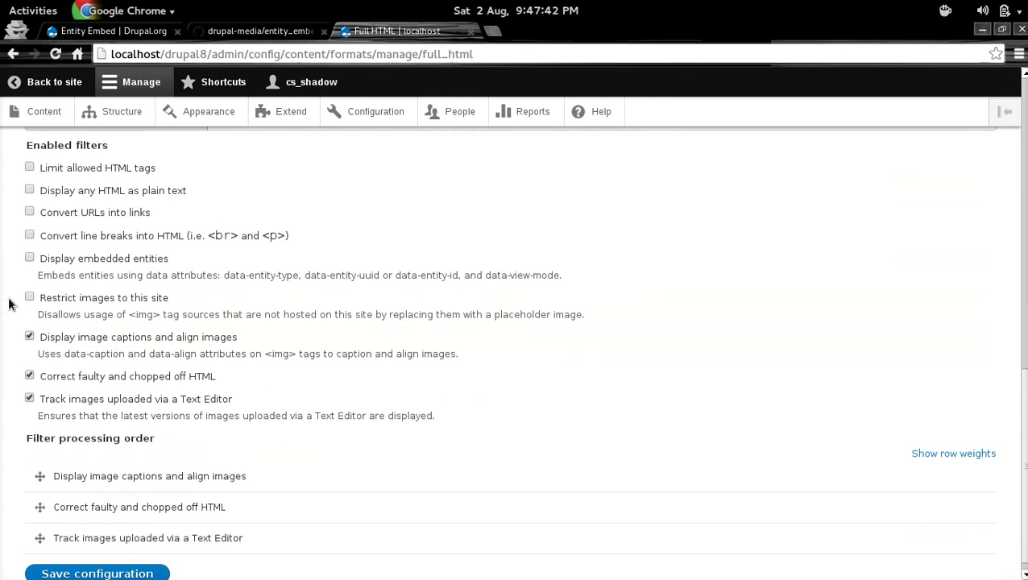
{"action": "left_click", "coordinate": [29, 258]}
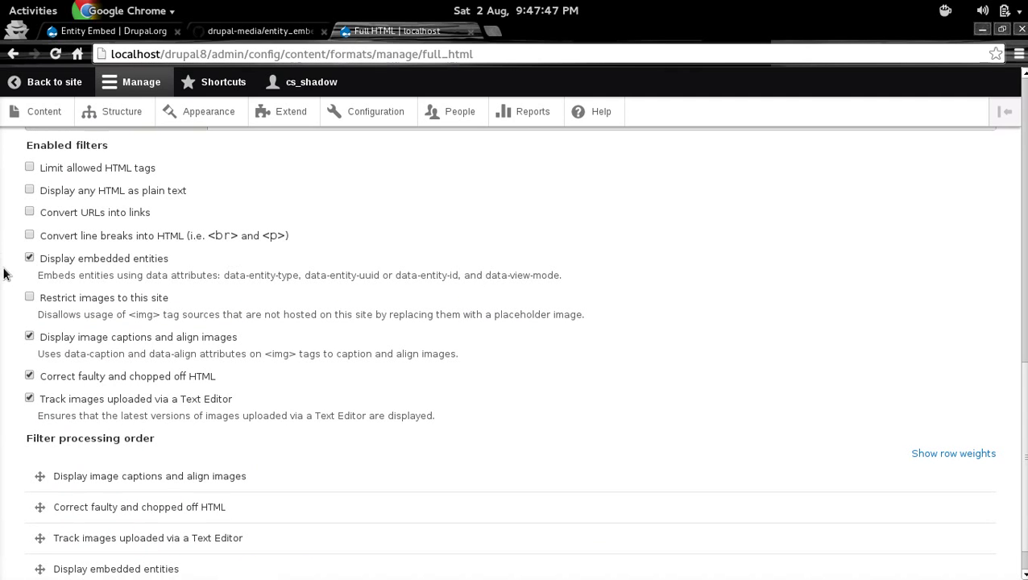
{"action": "scroll", "coordinate": [3, 274], "scroll_direction": "down", "scroll_amount": 1}
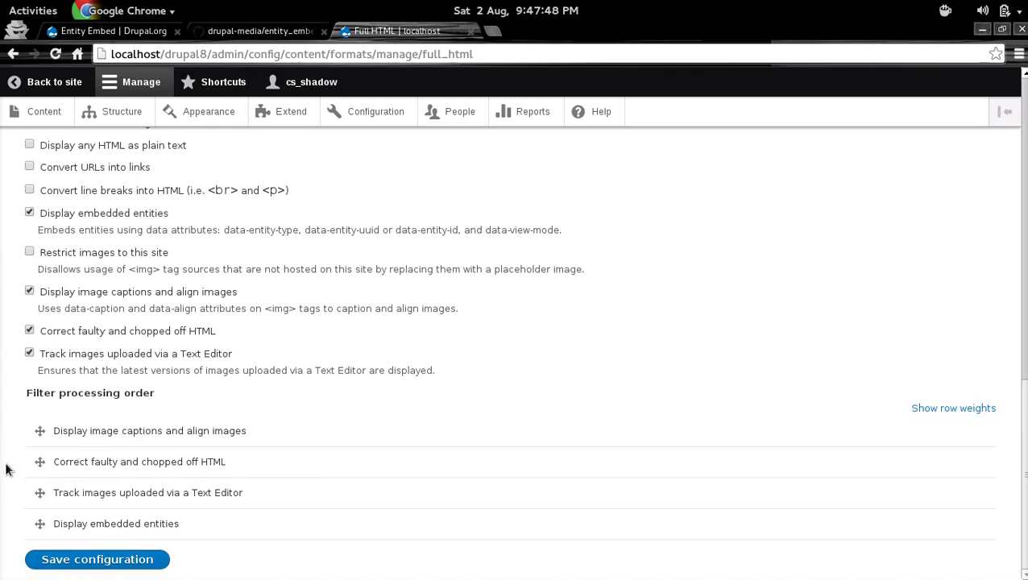
{"action": "left_click", "coordinate": [129, 559]}
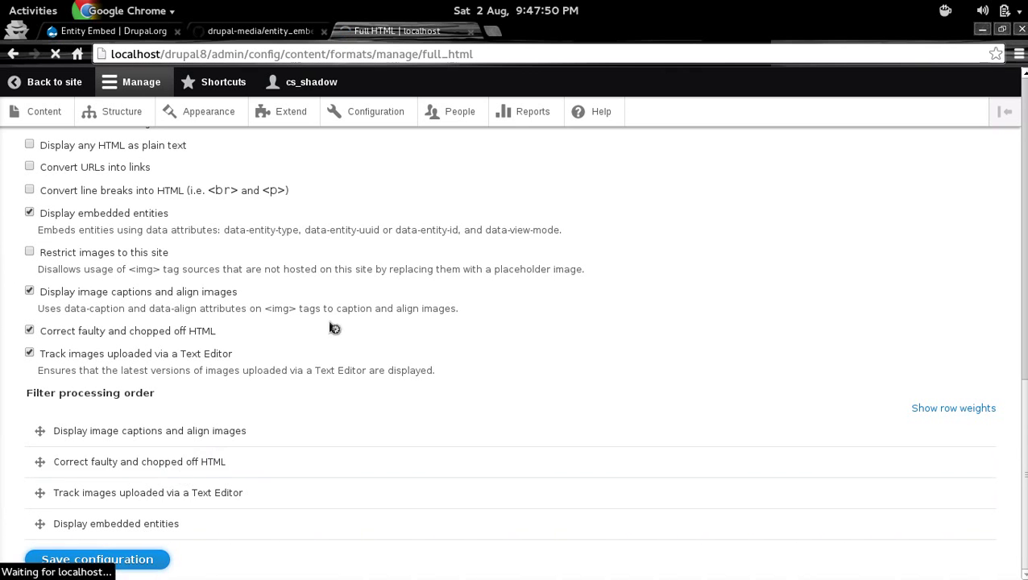
{"action": "scroll", "coordinate": [5, 313], "scroll_direction": "up", "scroll_amount": 7}
{"action": "scroll", "coordinate": [5, 313], "scroll_direction": "up", "scroll_amount": 8}
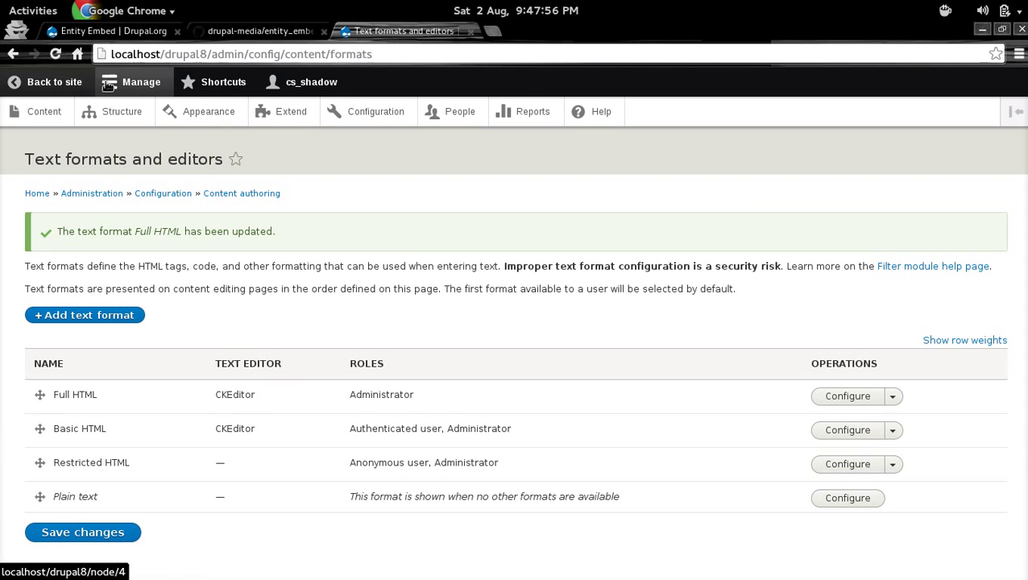
Start a new Article from the site's content page and title it "Embed Test"
{"action": "left_click", "coordinate": [21, 113]}
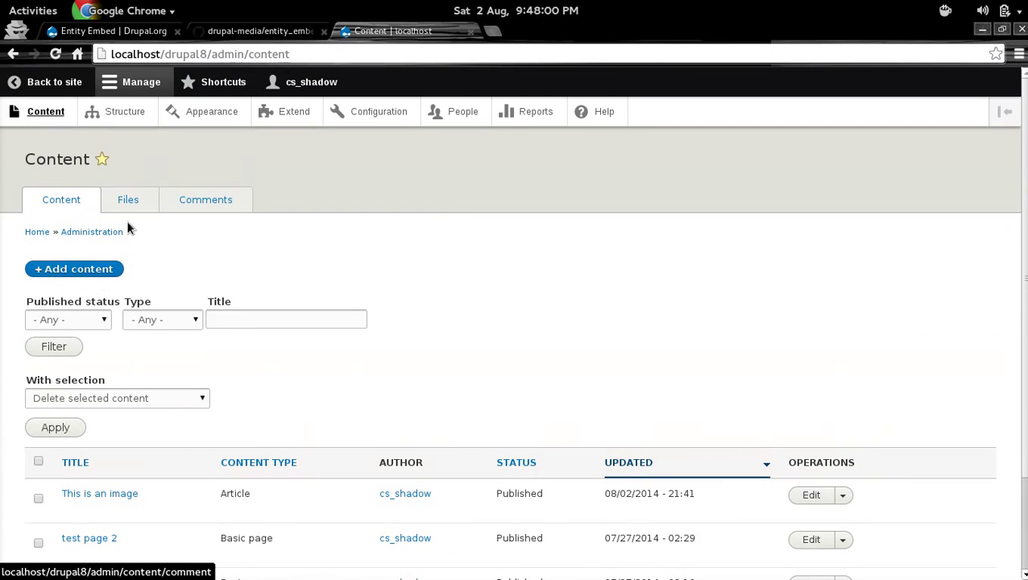
{"action": "left_click", "coordinate": [109, 268]}
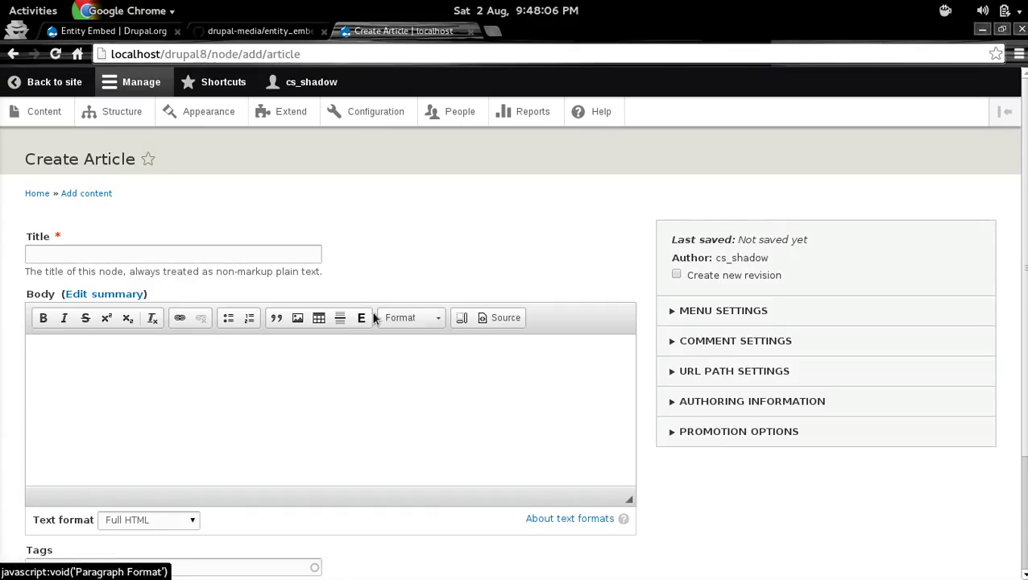
{"action": "left_click", "coordinate": [238, 254]}
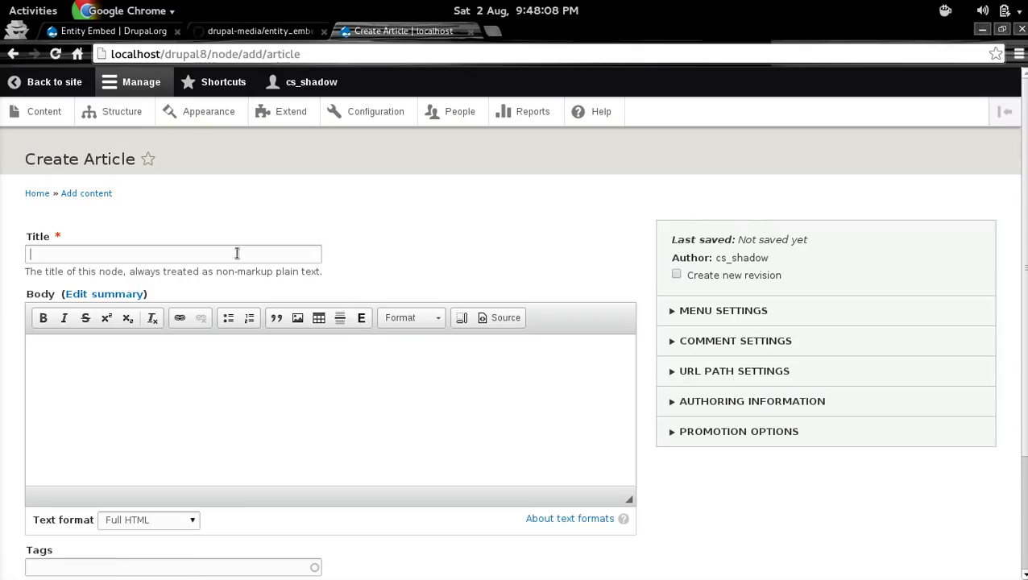
{"action": "type", "text": "Em"}
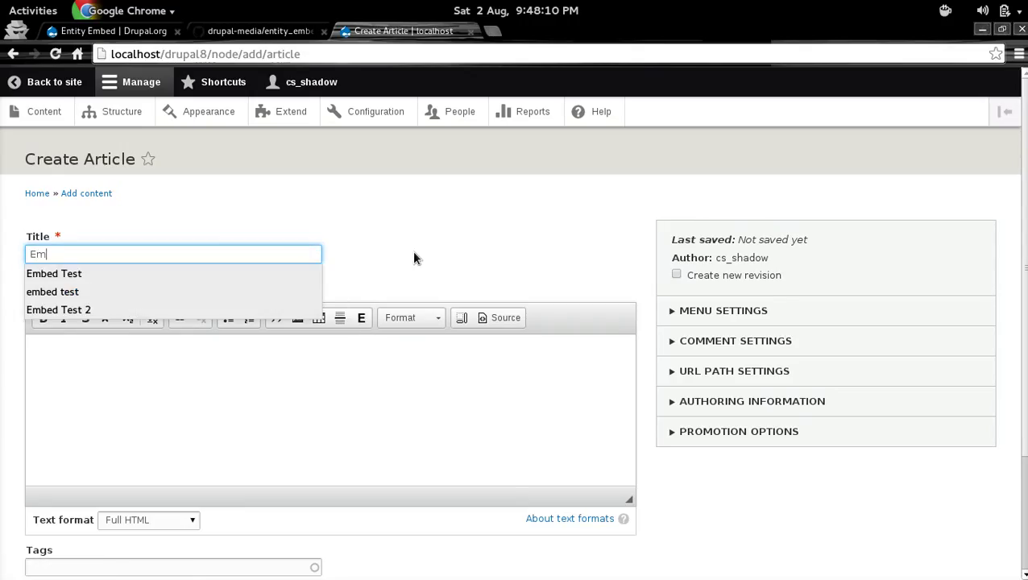
{"action": "type", "text": "bed"}
{"action": "key", "text": "Down"}
{"action": "key", "text": "Return"}
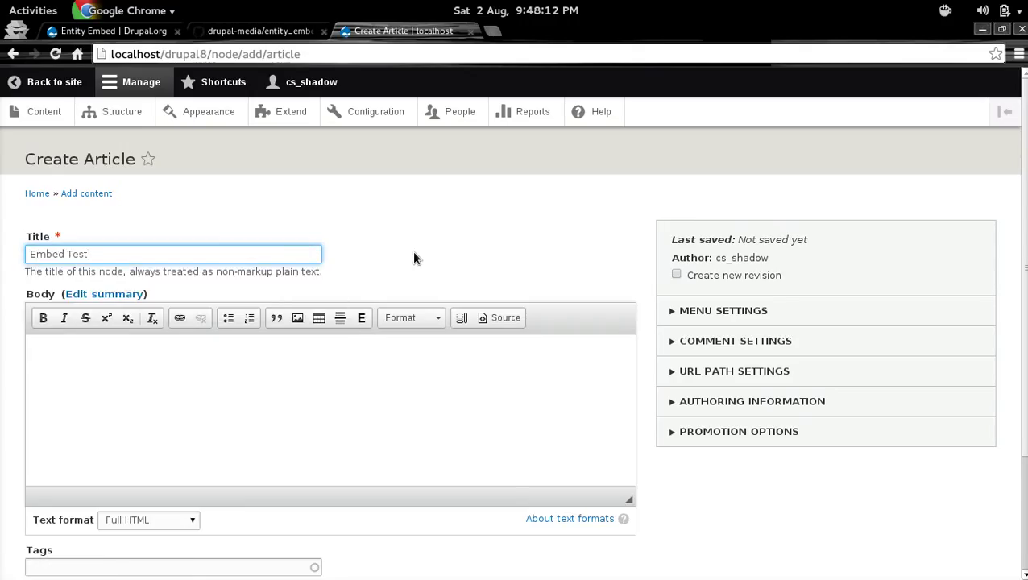
View the Insert entity dialog from the article's body editor and close it without embedding anything
{"action": "left_click", "coordinate": [340, 353]}
{"action": "left_click", "coordinate": [360, 318]}
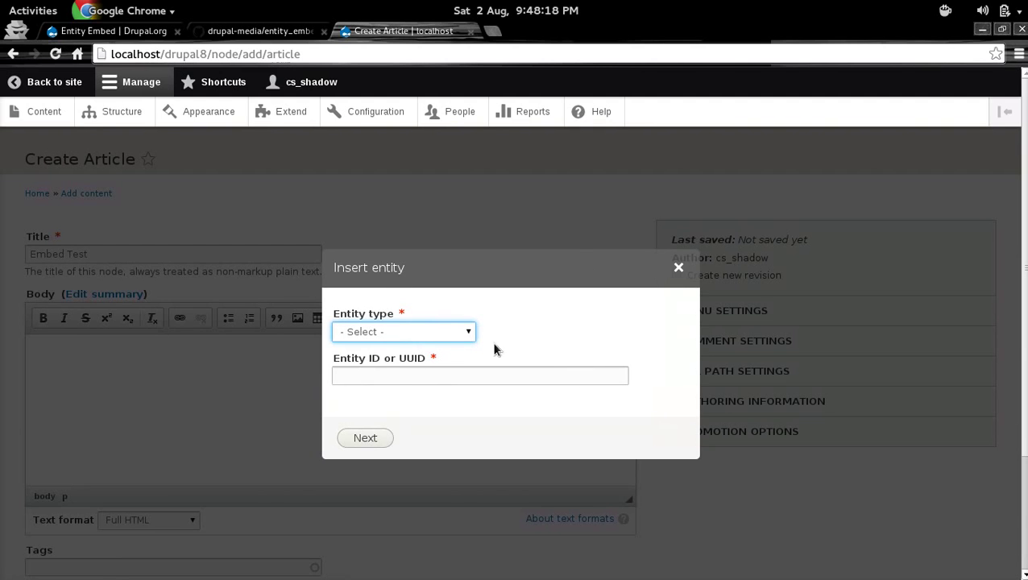
{"action": "left_click", "coordinate": [677, 268]}
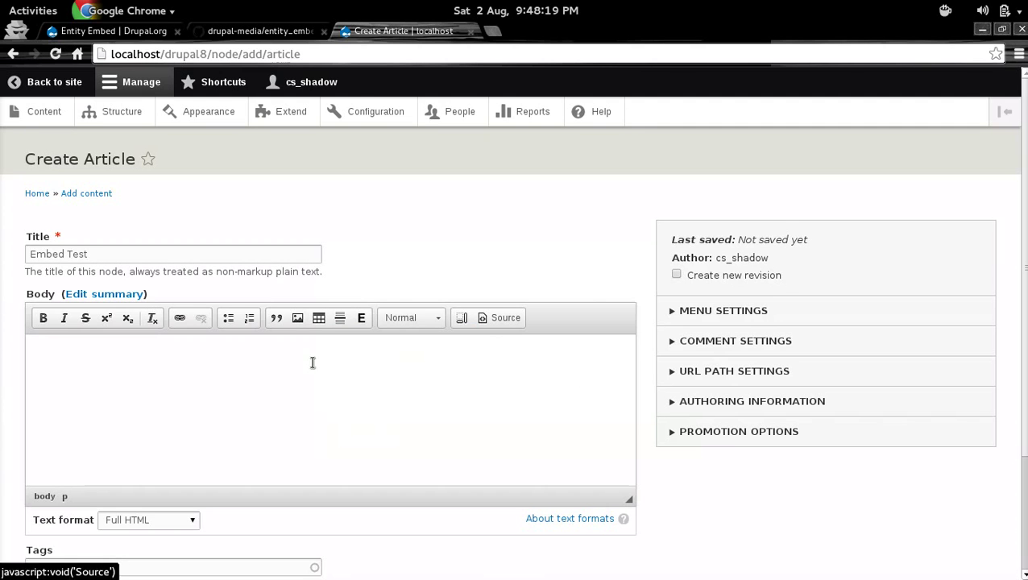
Start inserting an entity in the article body, choosing the Content entity type with entity ID 1, and continue to its display options
{"action": "left_click", "coordinate": [360, 318]}
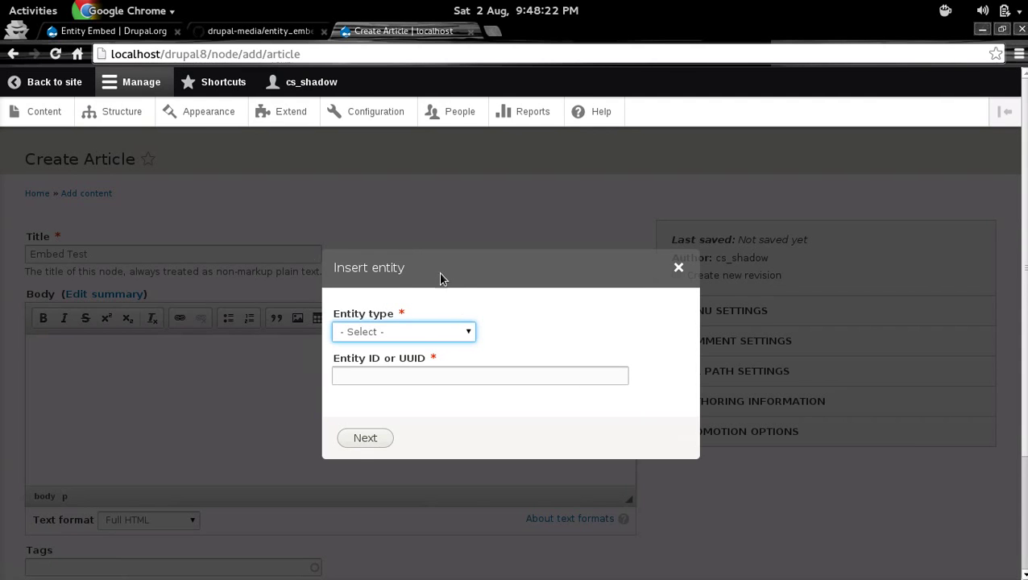
{"action": "left_click", "coordinate": [468, 334]}
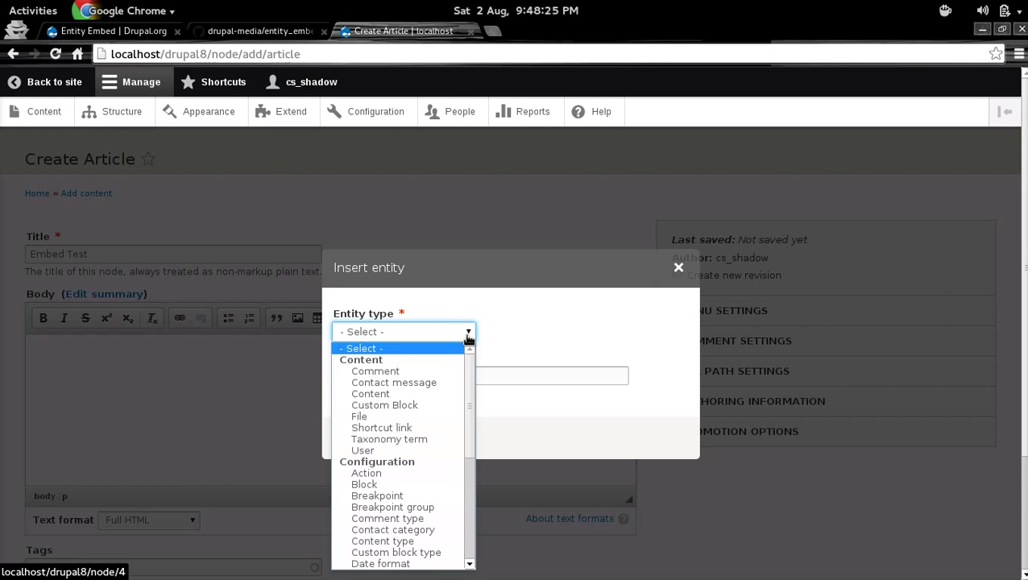
{"action": "scroll", "coordinate": [426, 411], "scroll_direction": "down", "scroll_amount": 3}
{"action": "scroll", "coordinate": [426, 430], "scroll_direction": "up", "scroll_amount": 3}
{"action": "left_click", "coordinate": [415, 394]}
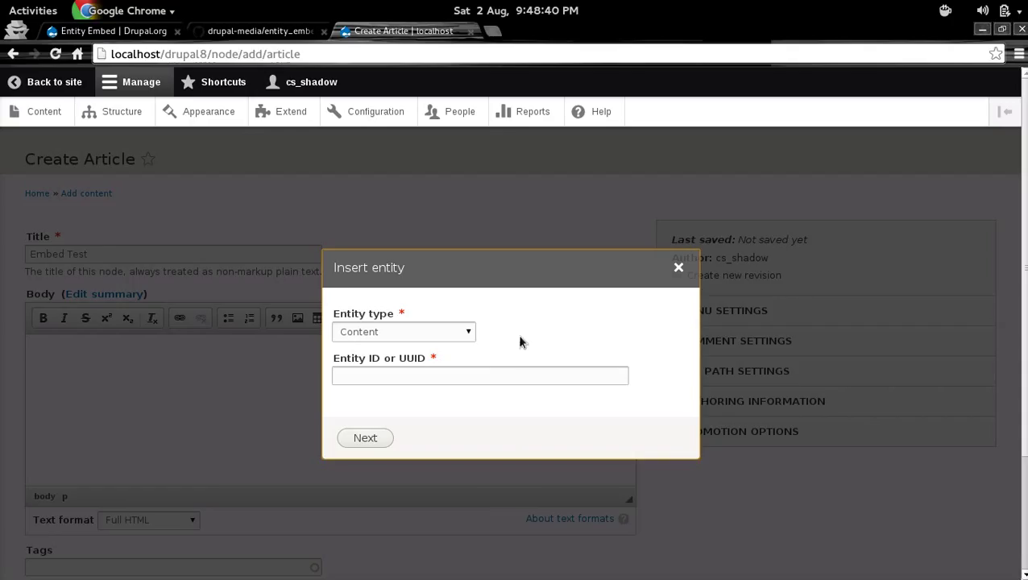
{"action": "left_click", "coordinate": [480, 374]}
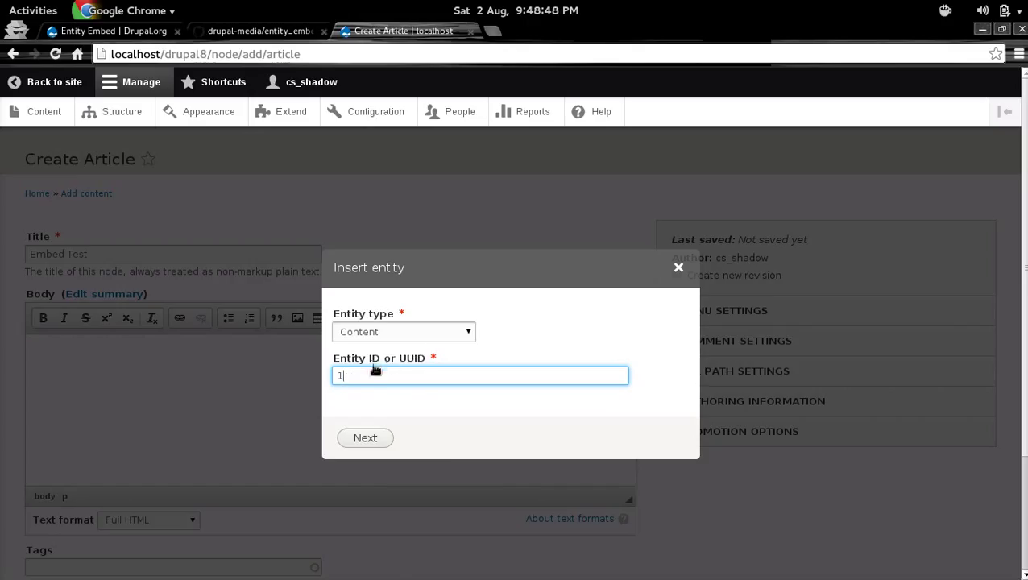
{"action": "left_click", "coordinate": [379, 439]}
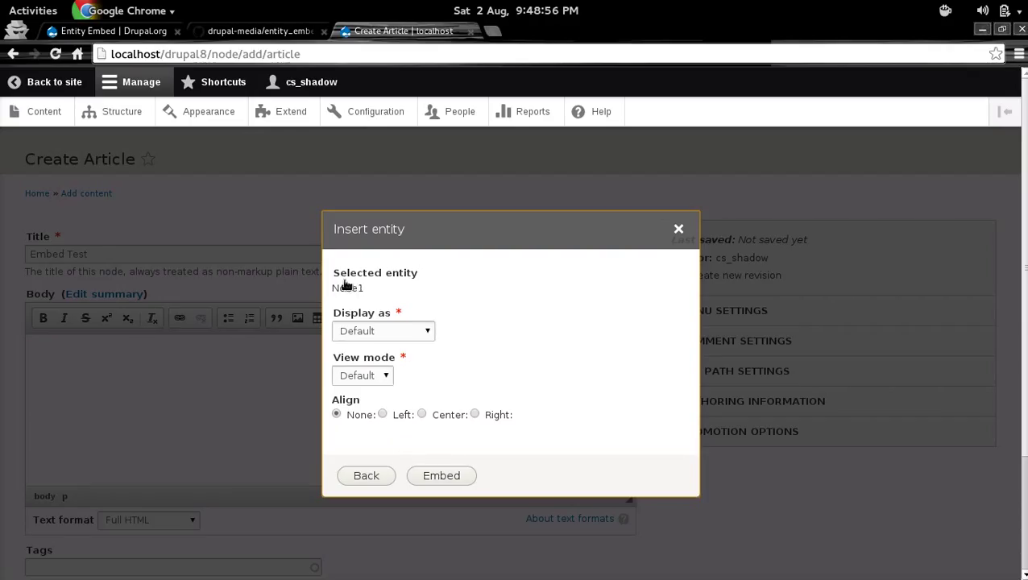
Embed Node1 as a rendered entity in the Teaser view mode, aligned right
{"action": "left_click", "coordinate": [413, 332]}
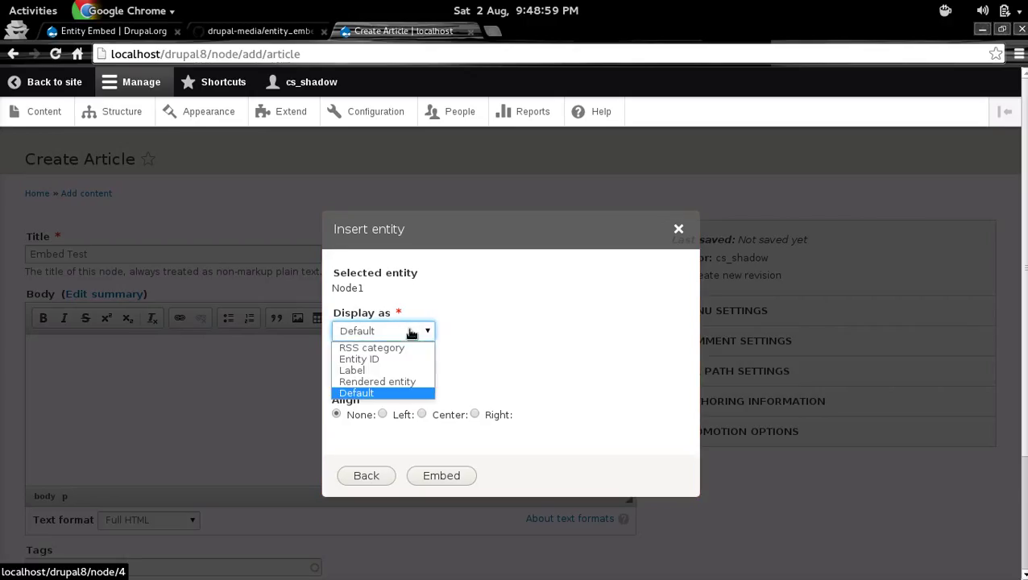
{"action": "left_click", "coordinate": [407, 382]}
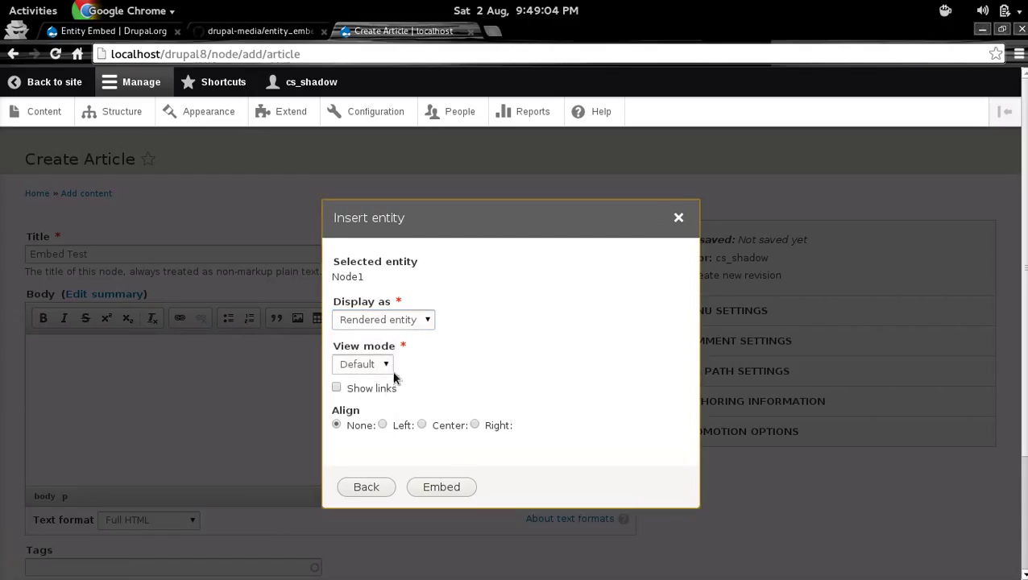
{"action": "left_click", "coordinate": [386, 369]}
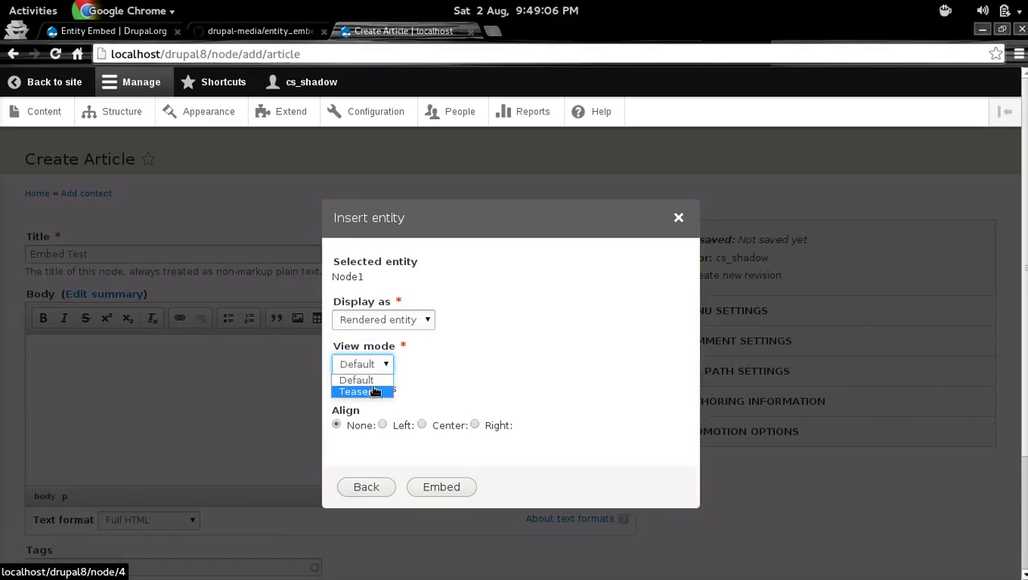
{"action": "left_click", "coordinate": [368, 392]}
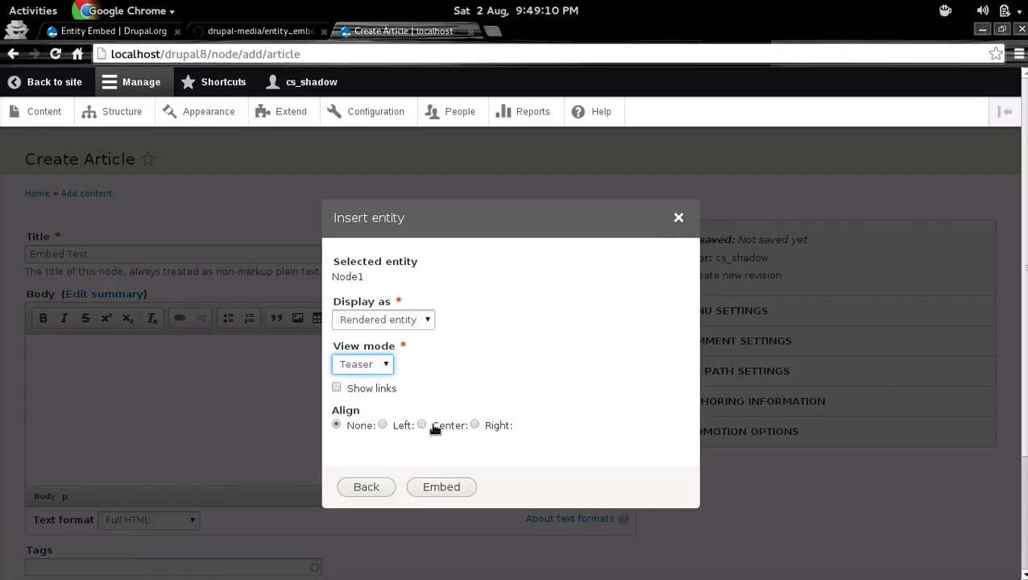
{"action": "left_click", "coordinate": [474, 425]}
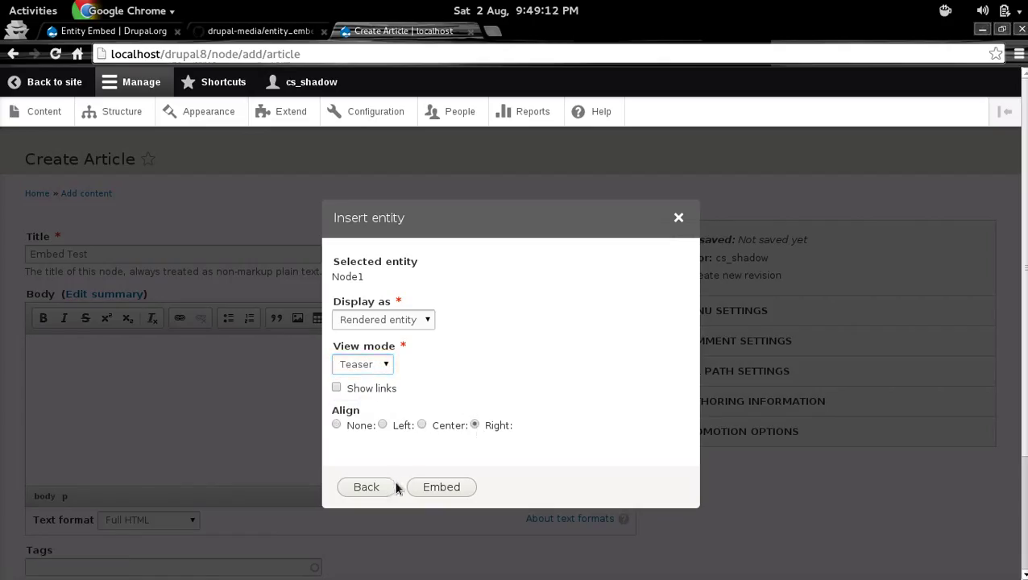
{"action": "left_click", "coordinate": [445, 488]}
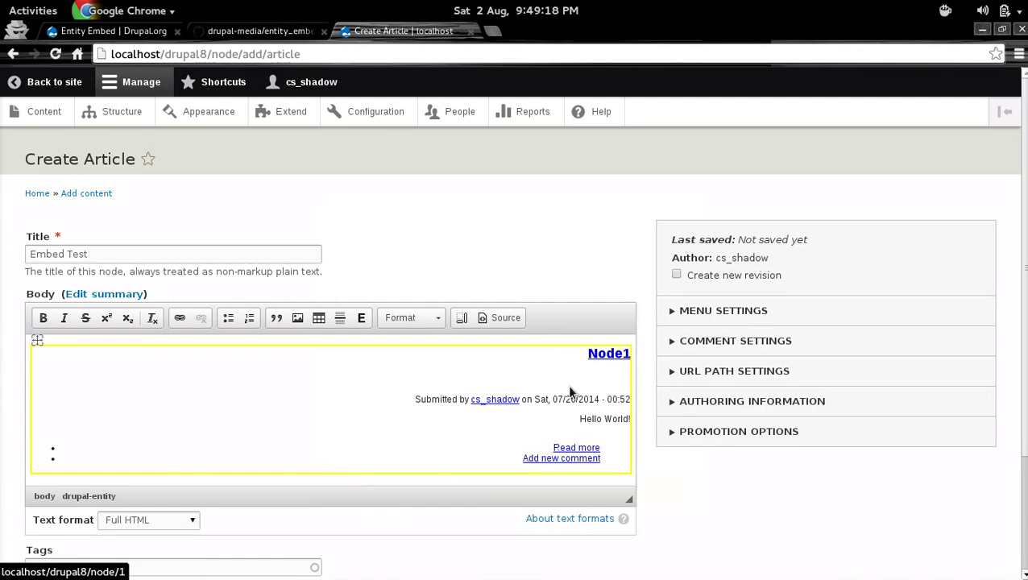
Edit the embedded Node1 so that it displays as Label with left alignment, and embed it again
{"action": "scroll", "coordinate": [431, 463], "scroll_direction": "down", "scroll_amount": 2}
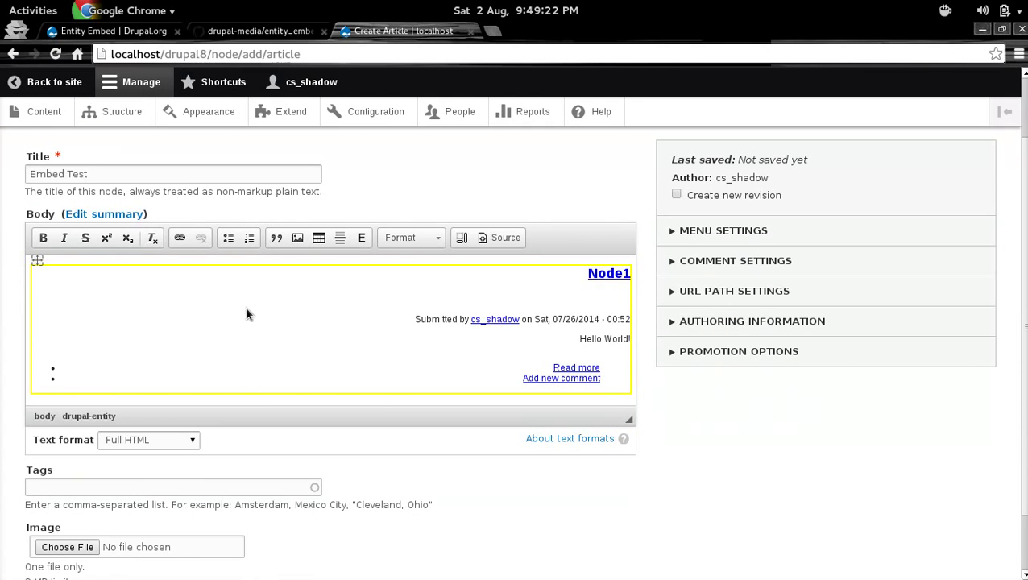
{"action": "double_click", "coordinate": [348, 306]}
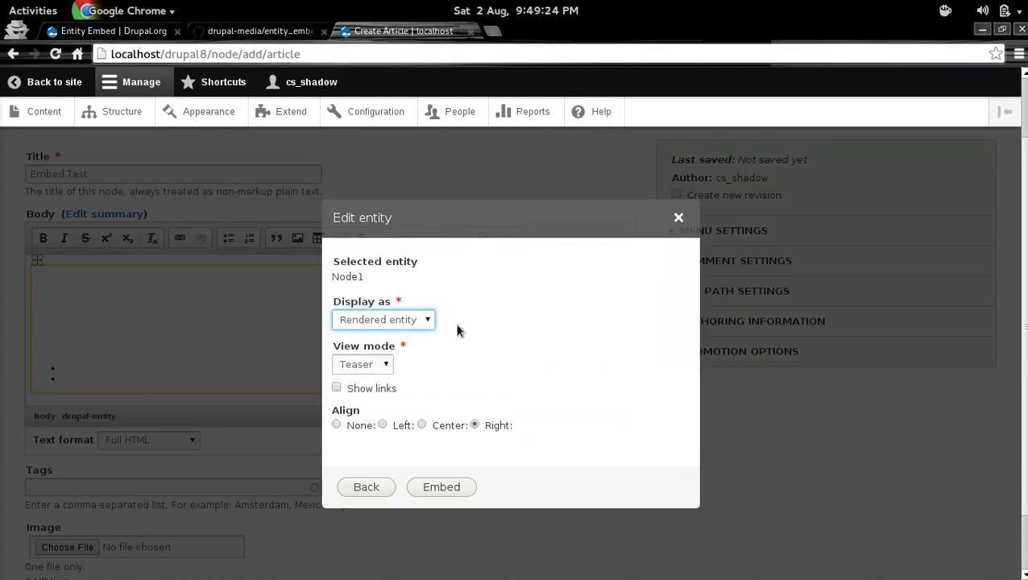
{"action": "left_click", "coordinate": [383, 425]}
{"action": "left_click", "coordinate": [407, 324]}
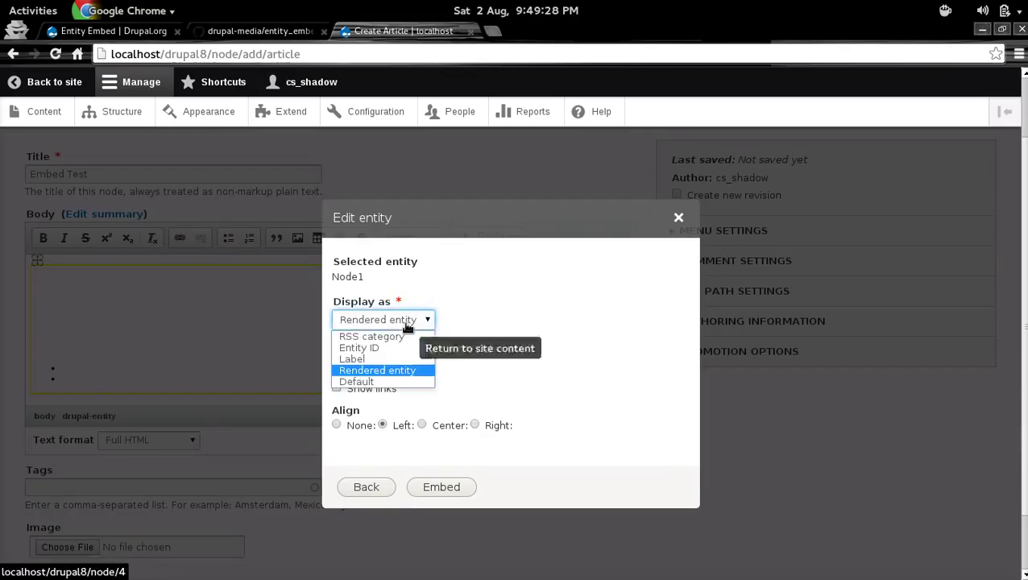
{"action": "left_click", "coordinate": [387, 360]}
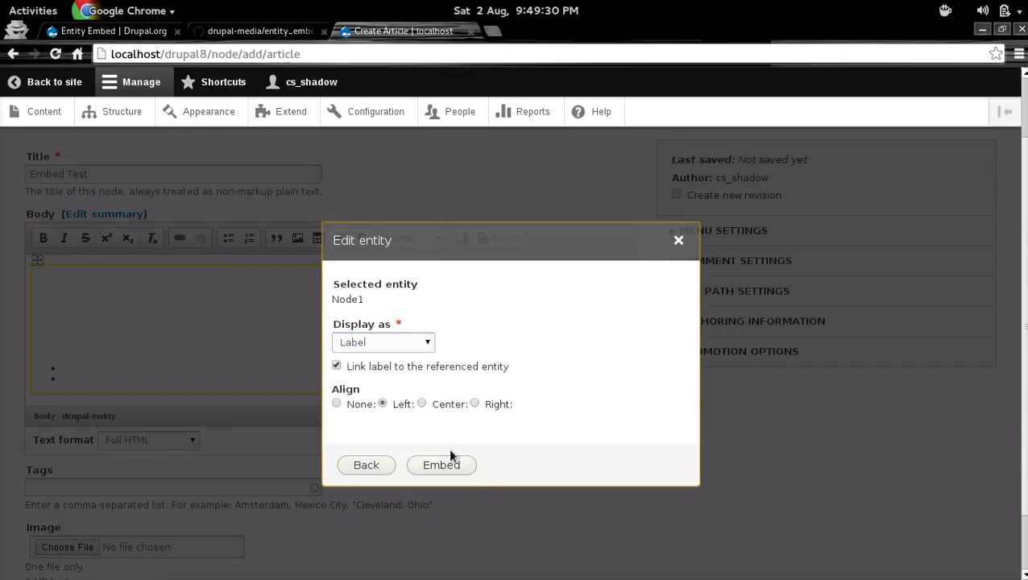
{"action": "left_click", "coordinate": [460, 467]}
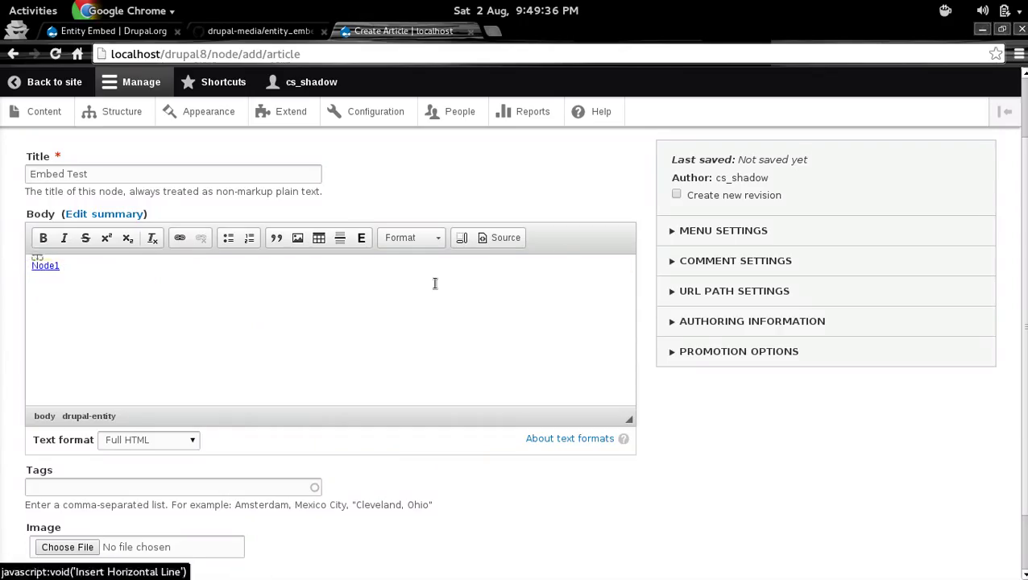
Examine the drupal-entity tag's display, ID, UUID and alignment attributes in the body's source, and return to the visual editor
{"action": "left_click", "coordinate": [501, 238]}
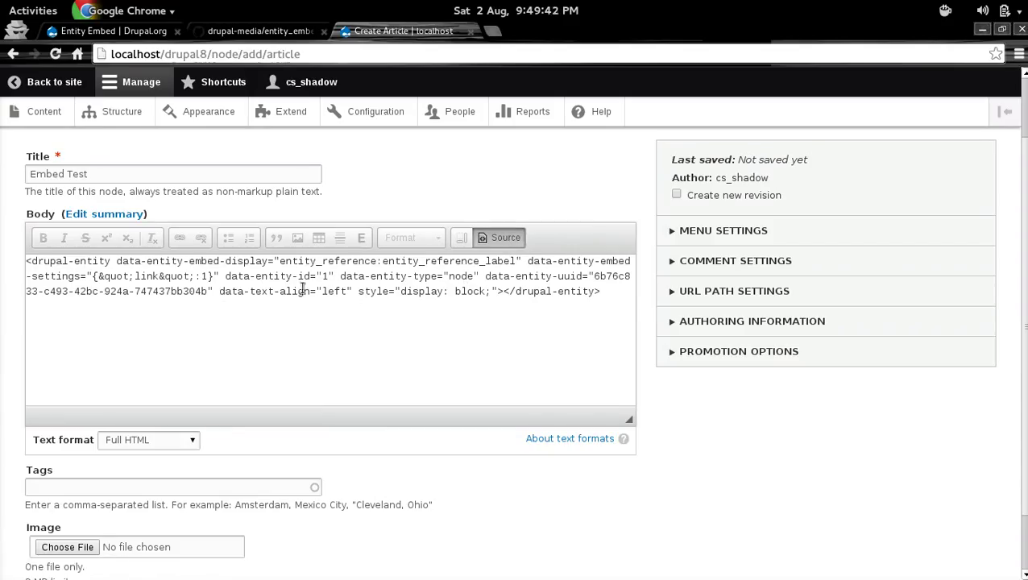
{"action": "double_click", "coordinate": [170, 263]}
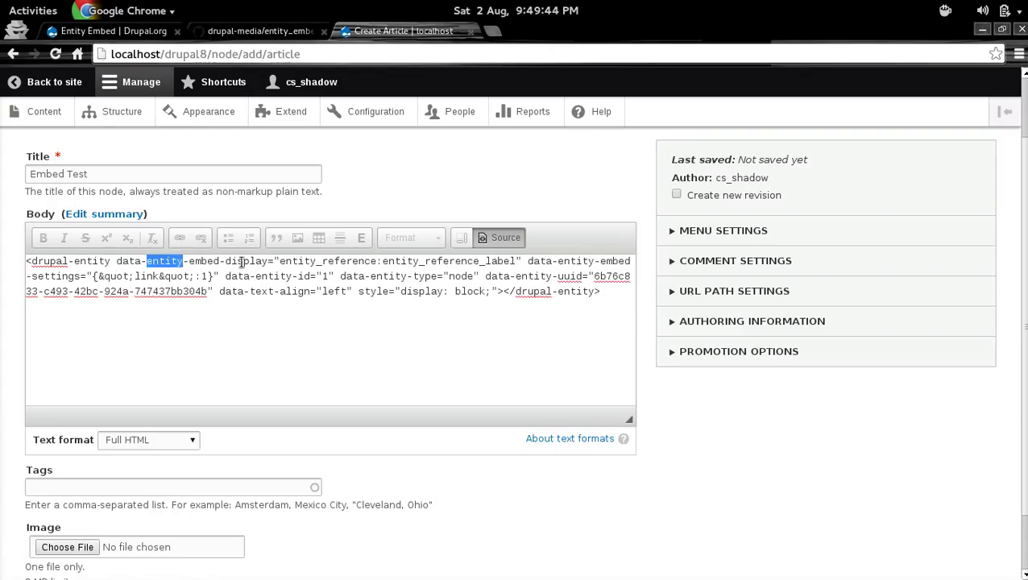
{"action": "double_click", "coordinate": [239, 263]}
{"action": "left_click", "coordinate": [238, 263]}
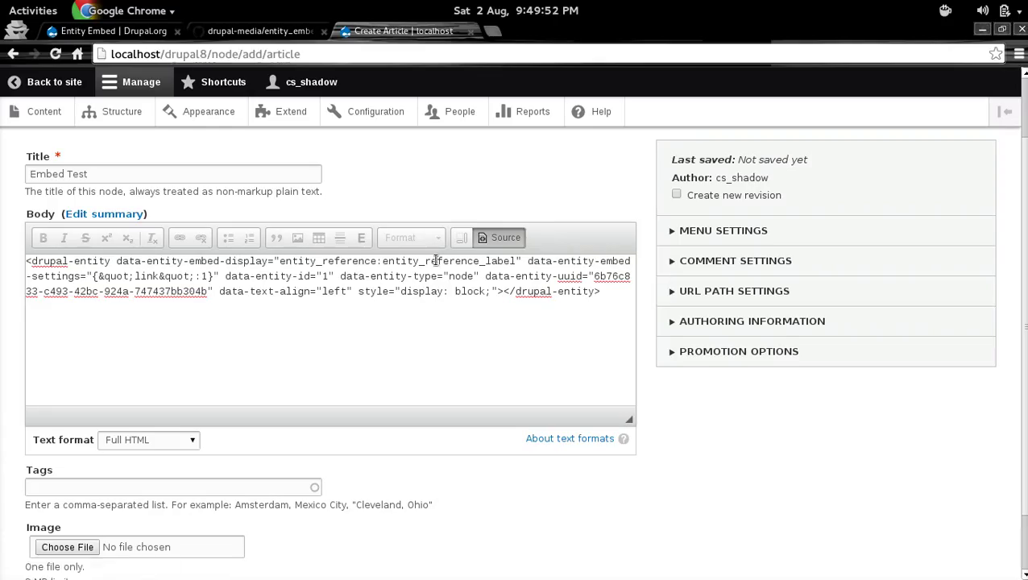
{"action": "double_click", "coordinate": [285, 278]}
{"action": "double_click", "coordinate": [561, 276]}
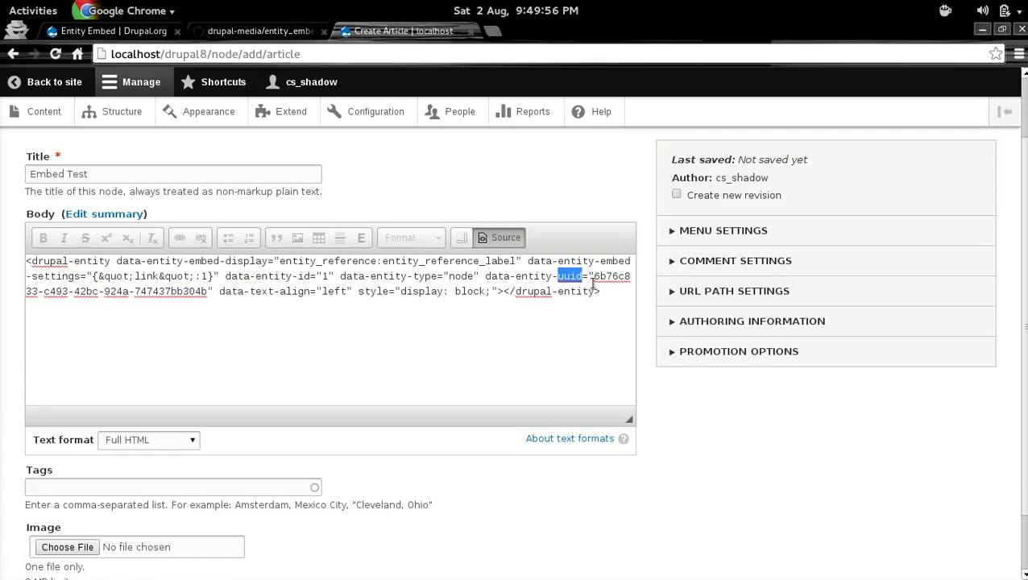
{"action": "left_click", "coordinate": [576, 275]}
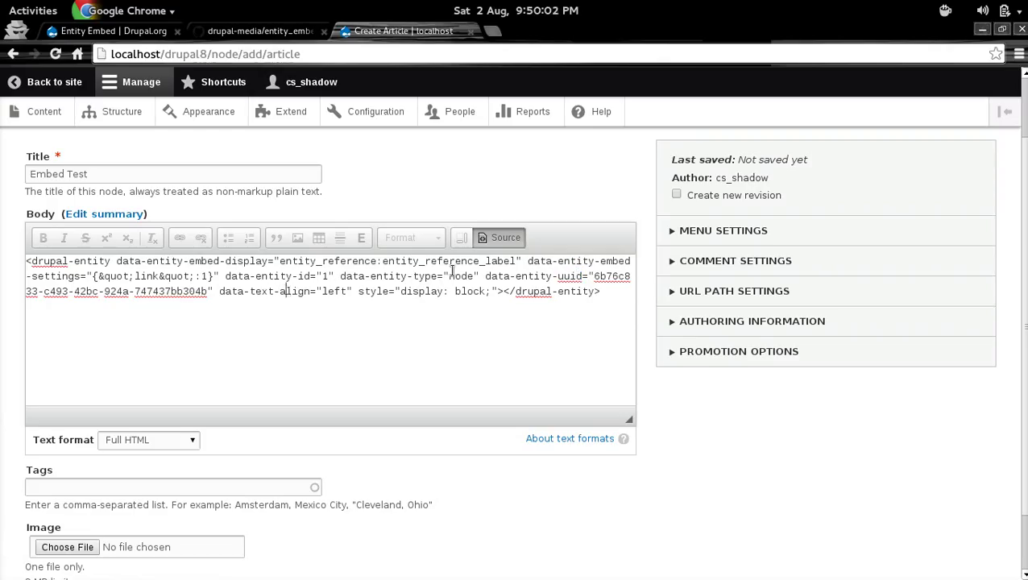
{"action": "left_click", "coordinate": [500, 238]}
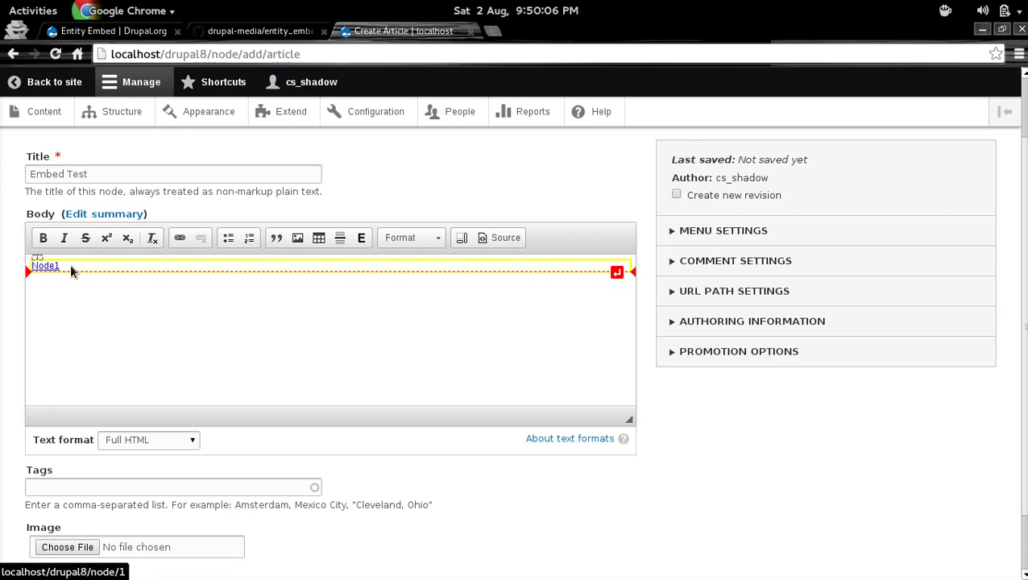
Save and publish the Embed Test article and reopen it for editing
{"action": "scroll", "coordinate": [8, 305], "scroll_direction": "down", "scroll_amount": 2}
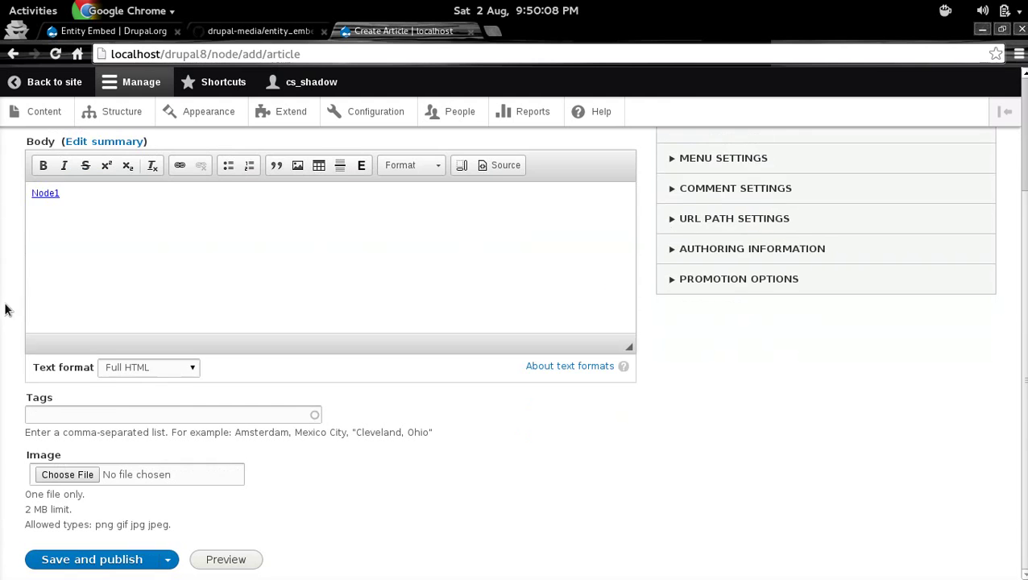
{"action": "left_click", "coordinate": [101, 559]}
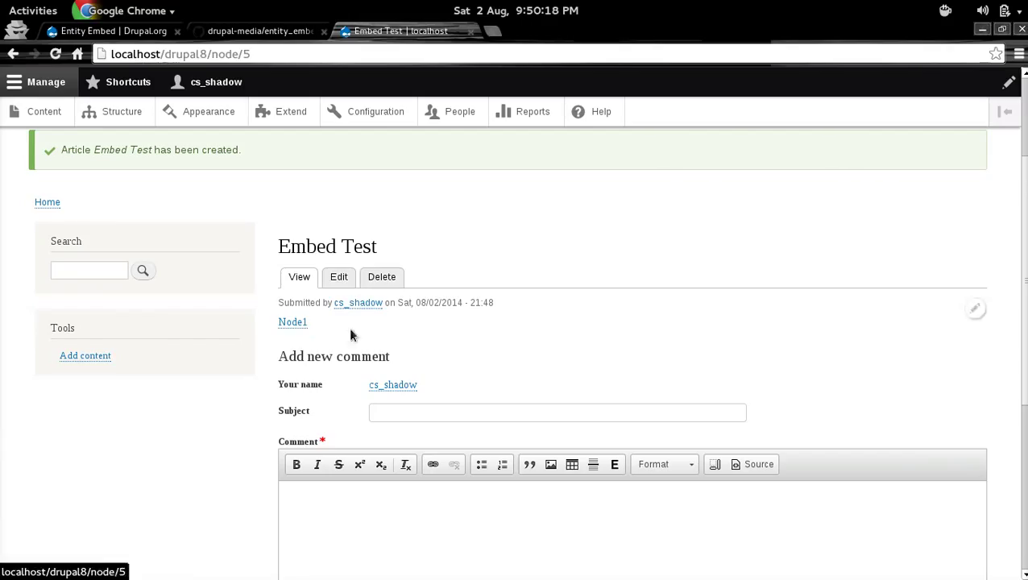
{"action": "left_click", "coordinate": [344, 277]}
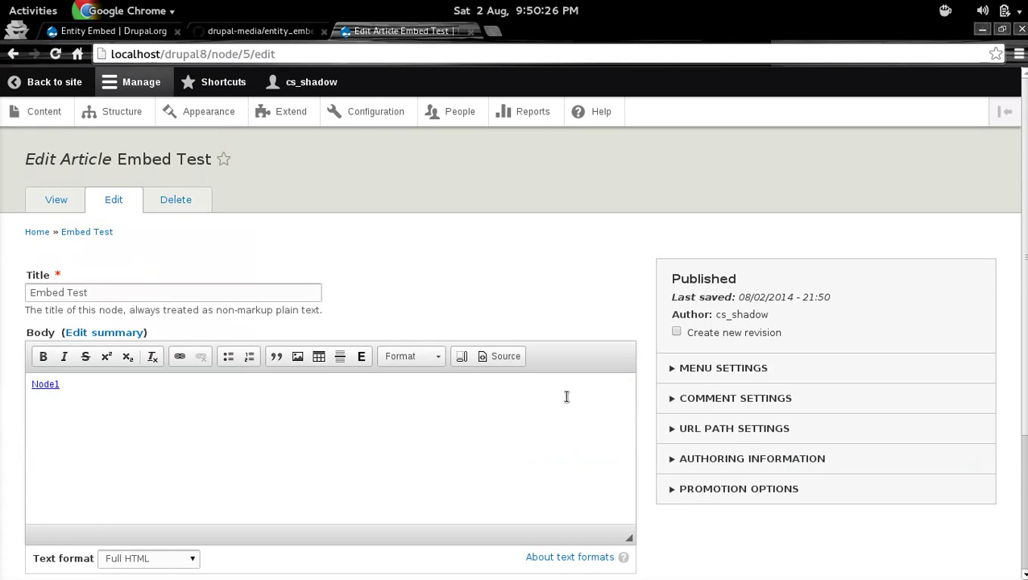
Below the embedded Node1, start inserting a File entity with UUID 833ff619-f651-4941-aa30-48175bb05a82 and continue to its display options
{"action": "left_click", "coordinate": [581, 391]}
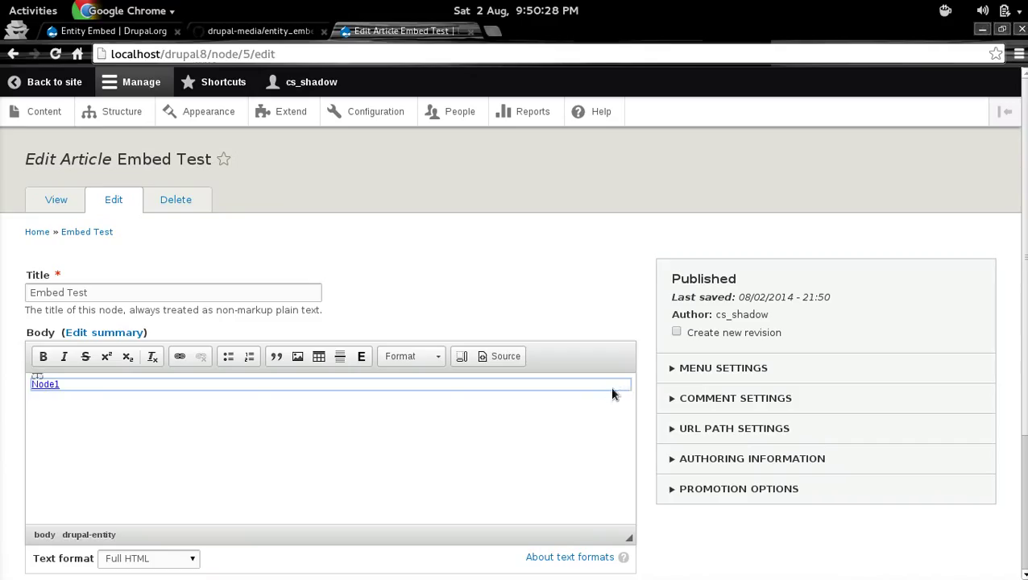
{"action": "left_click", "coordinate": [614, 394]}
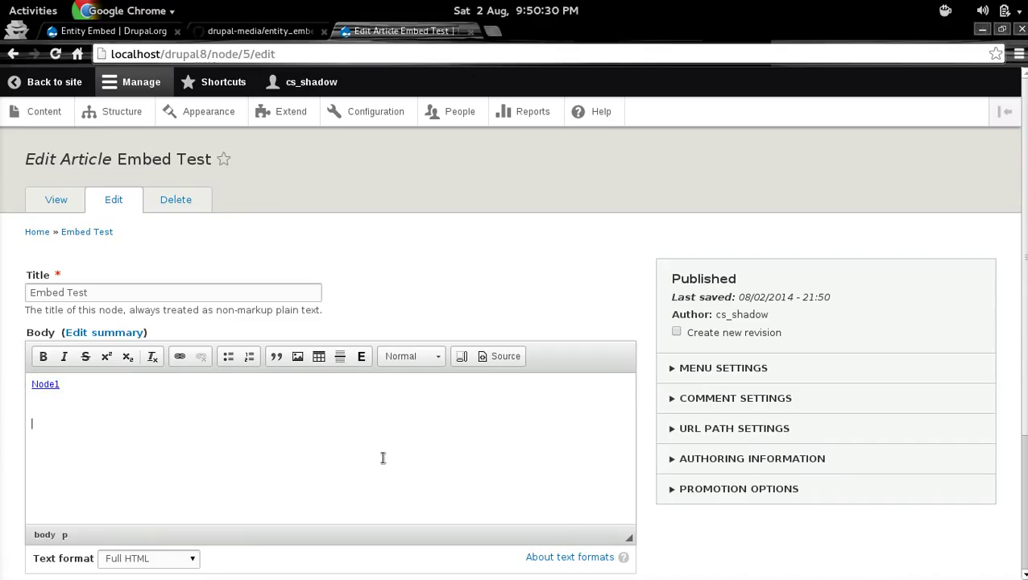
{"action": "left_click", "coordinate": [361, 356]}
{"action": "left_click", "coordinate": [409, 331]}
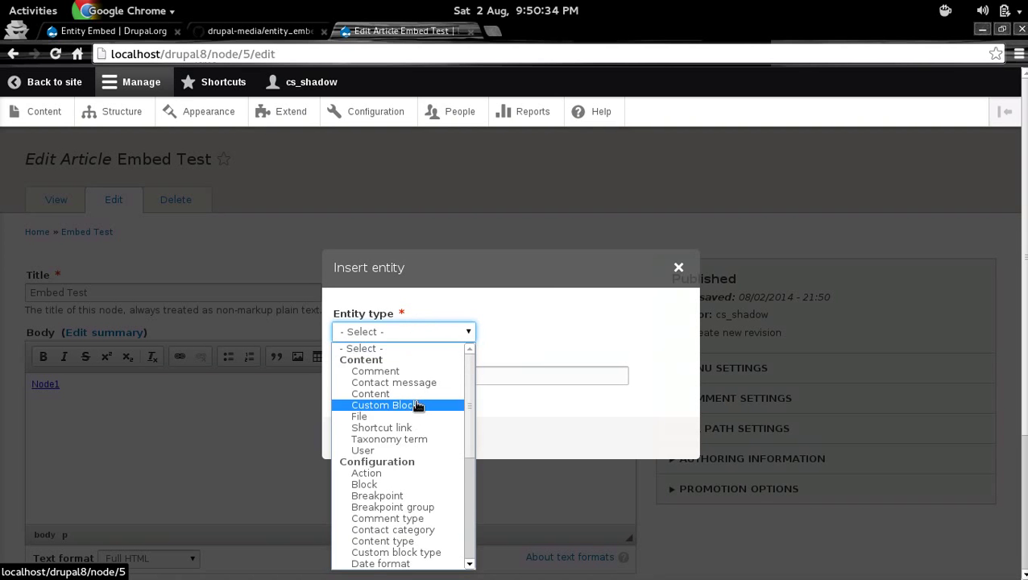
{"action": "scroll", "coordinate": [426, 446], "scroll_direction": "down", "scroll_amount": 2}
{"action": "scroll", "coordinate": [425, 446], "scroll_direction": "down", "scroll_amount": 4}
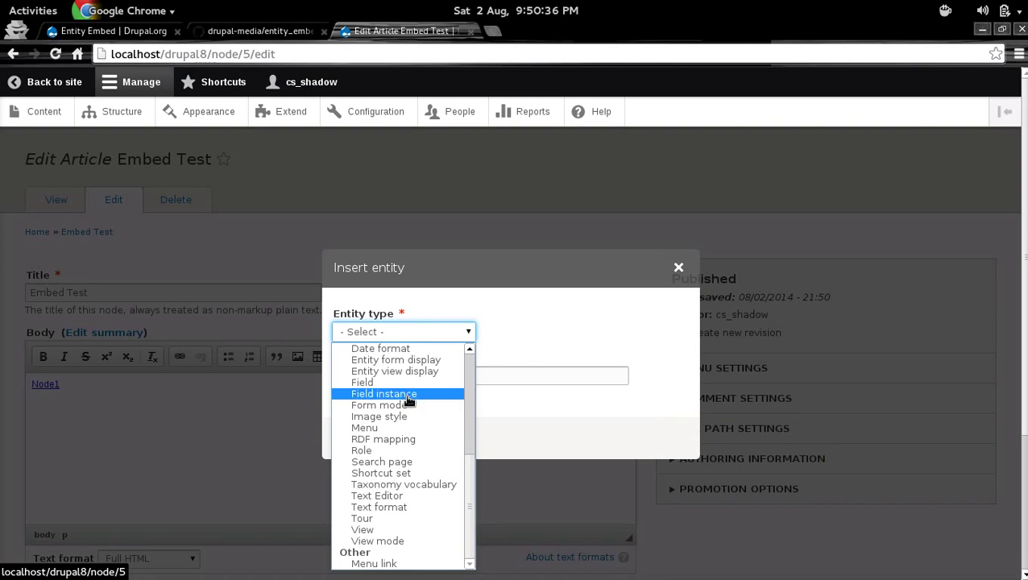
{"action": "scroll", "coordinate": [403, 388], "scroll_direction": "up", "scroll_amount": 2}
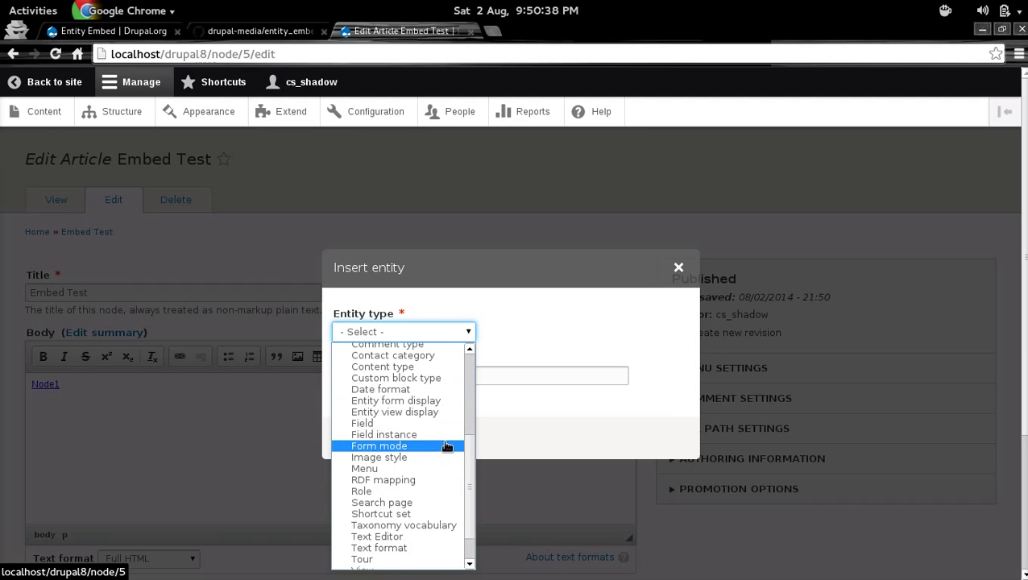
{"action": "scroll", "coordinate": [409, 474], "scroll_direction": "down", "scroll_amount": 1}
{"action": "scroll", "coordinate": [408, 474], "scroll_direction": "up", "scroll_amount": 6}
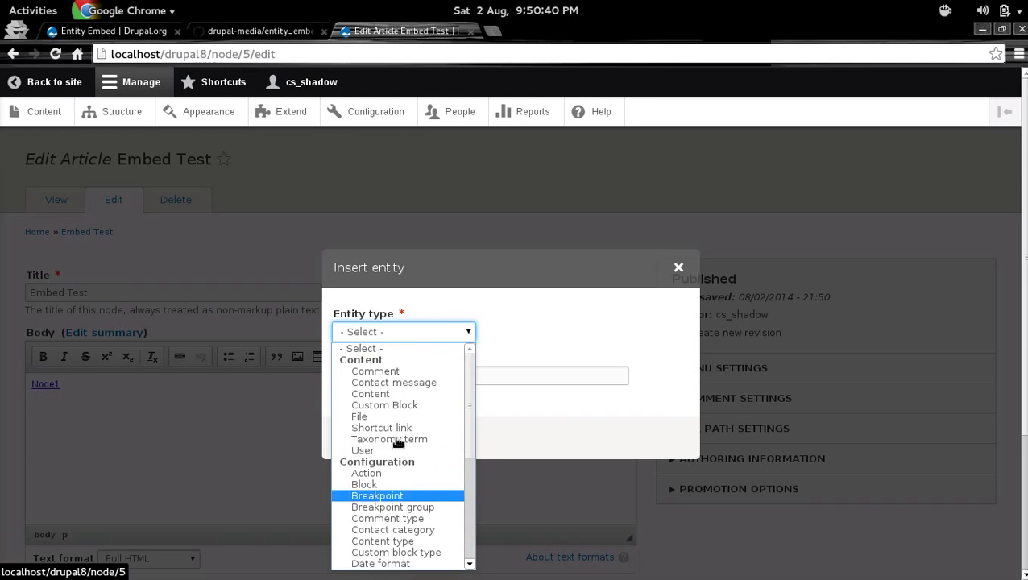
{"action": "left_click", "coordinate": [404, 420]}
{"action": "left_click", "coordinate": [414, 373]}
{"action": "type", "text": "833ff619-f651-4941-aa30-48175bb05a82"}
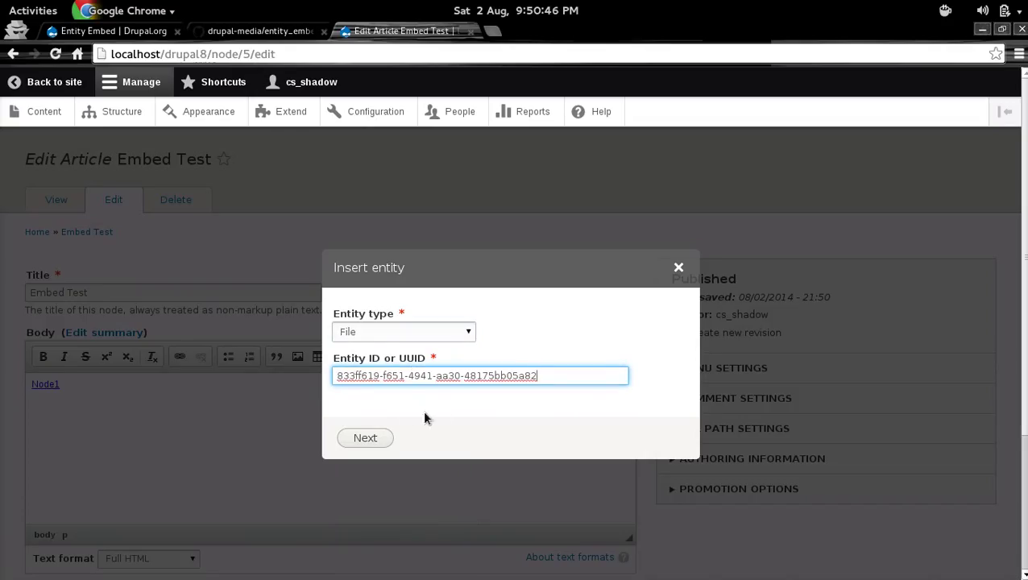
{"action": "left_click", "coordinate": [379, 439]}
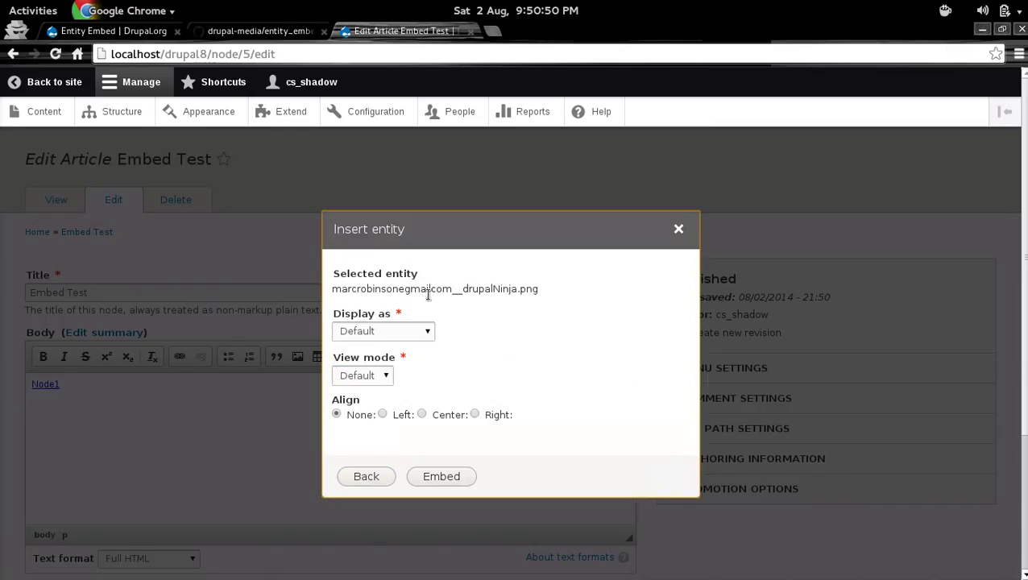
Set the selected file to display as Image and look over the alternate text, title and alignment options
{"action": "left_click", "coordinate": [426, 332]}
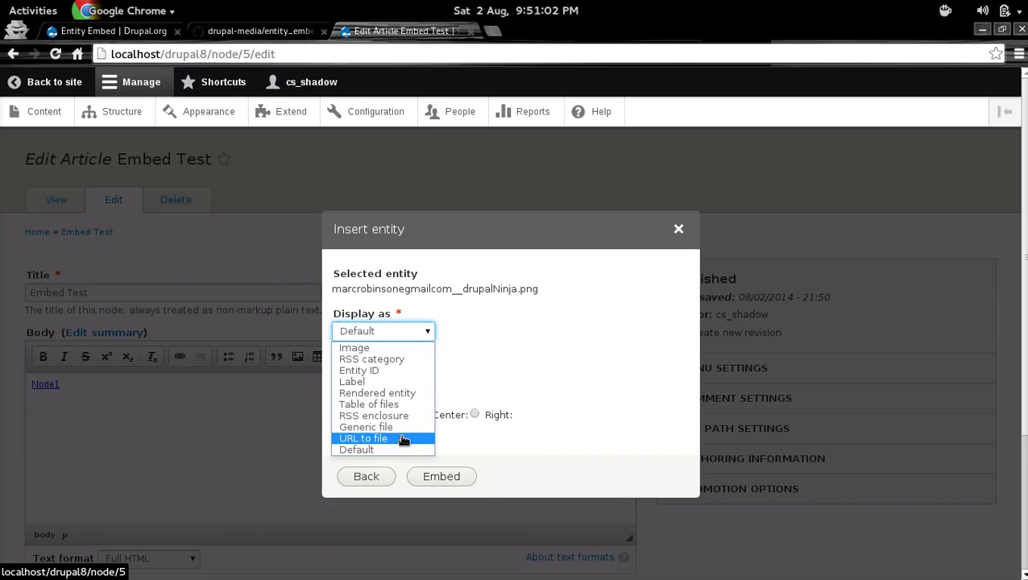
{"action": "left_click", "coordinate": [393, 352]}
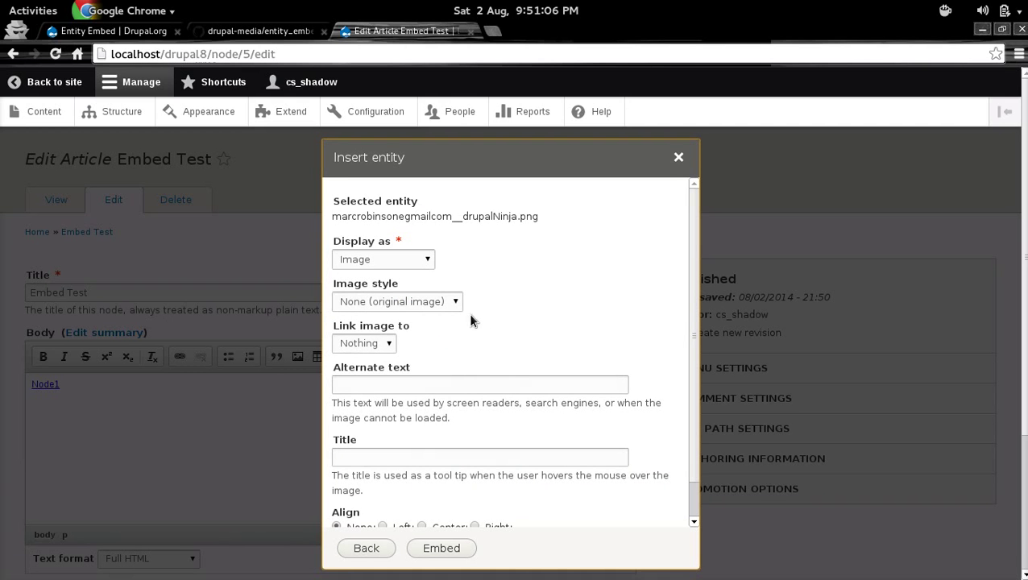
{"action": "left_click", "coordinate": [416, 385]}
{"action": "left_click", "coordinate": [389, 458]}
{"action": "scroll", "coordinate": [389, 458], "scroll_direction": "down", "scroll_amount": 3}
{"action": "scroll", "coordinate": [435, 360], "scroll_direction": "up", "scroll_amount": 1}
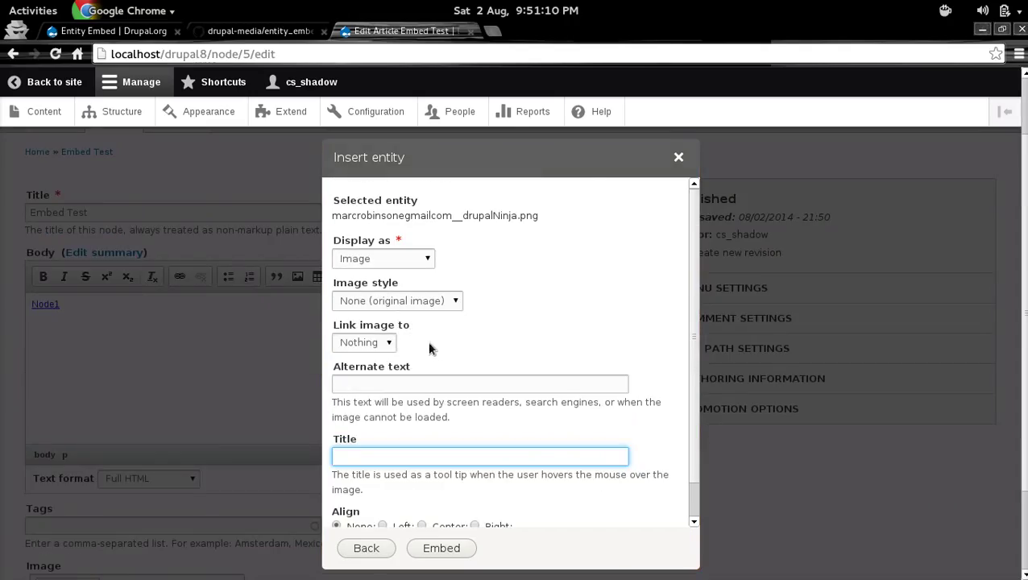
Link the image to File, apply the Medium (220x220) image style and embed it in the article body
{"action": "left_click", "coordinate": [378, 344]}
{"action": "left_click", "coordinate": [379, 344]}
{"action": "left_click", "coordinate": [379, 344]}
{"action": "left_click", "coordinate": [385, 373]}
{"action": "left_click", "coordinate": [455, 301]}
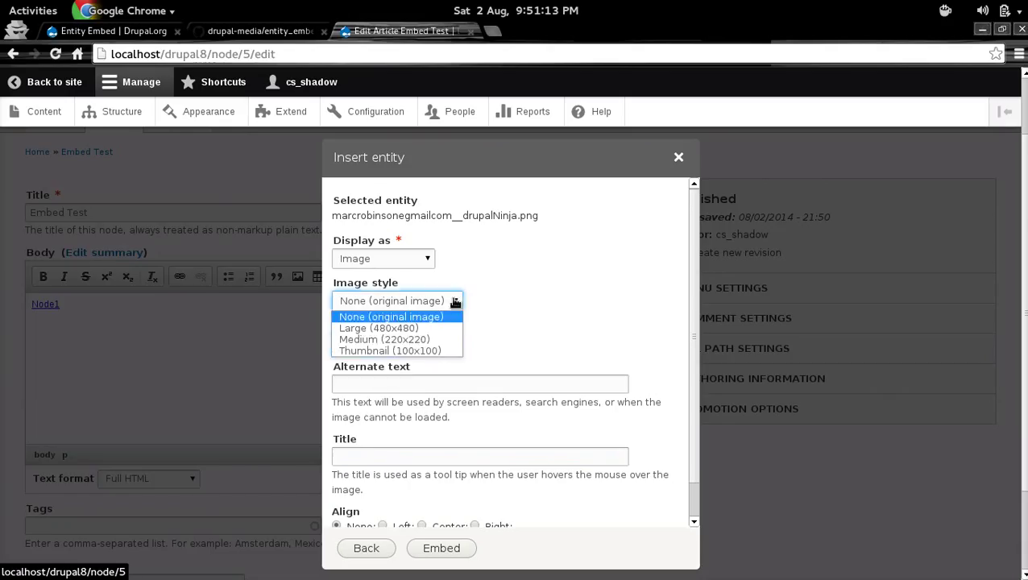
{"action": "left_click", "coordinate": [410, 339]}
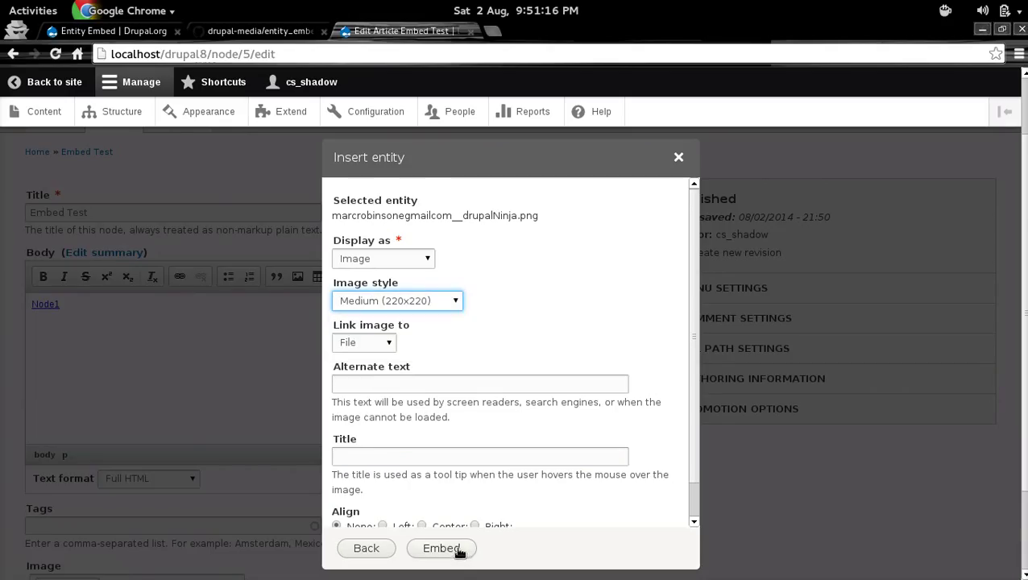
{"action": "left_click", "coordinate": [455, 549]}
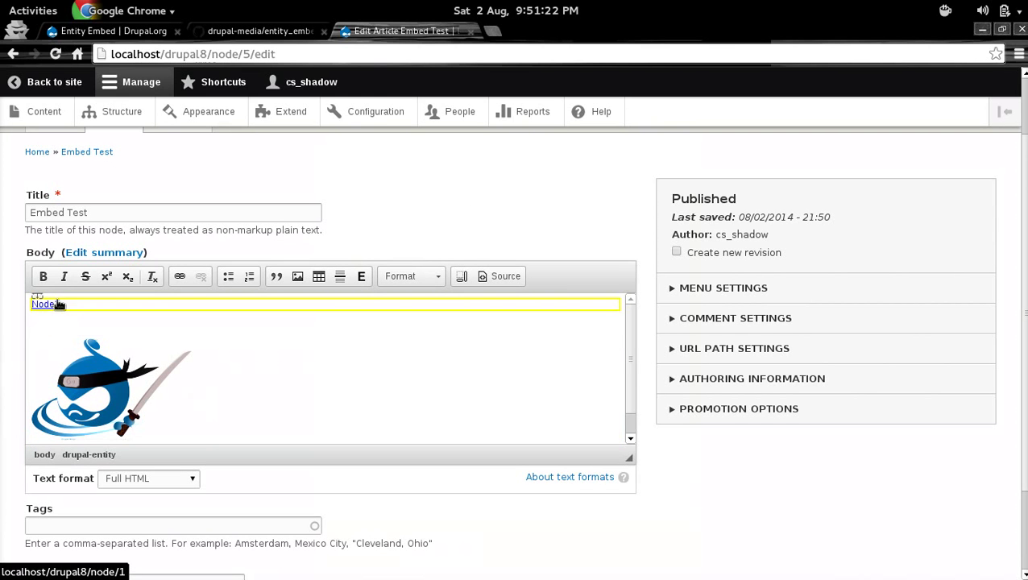
Save the Embed Test article, keeping it published, and review the embedded Node1 link and image on its page
{"action": "scroll", "coordinate": [2, 357], "scroll_direction": "down", "scroll_amount": 2}
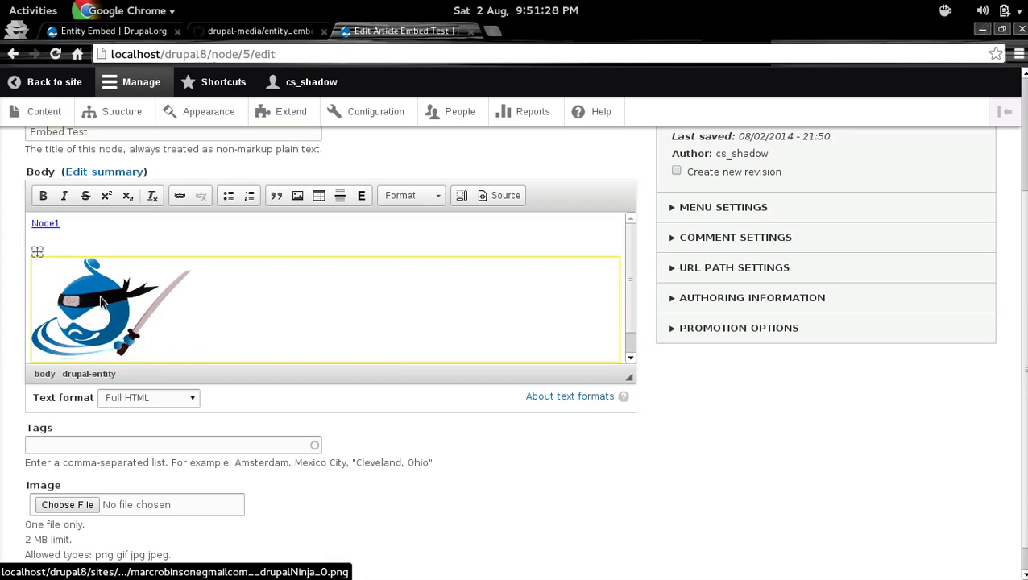
{"action": "scroll", "coordinate": [2, 322], "scroll_direction": "down", "scroll_amount": 1}
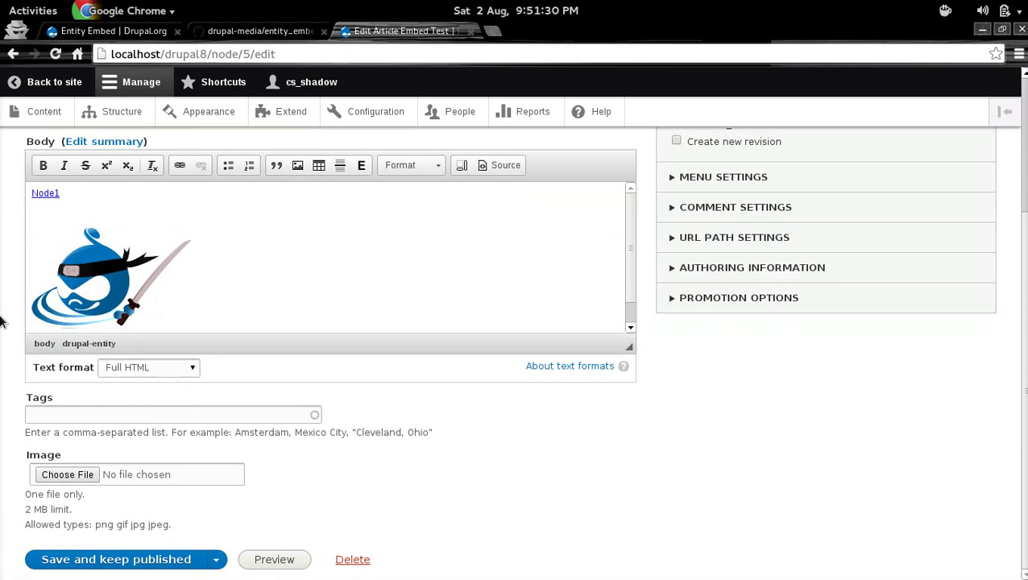
{"action": "left_click", "coordinate": [113, 560]}
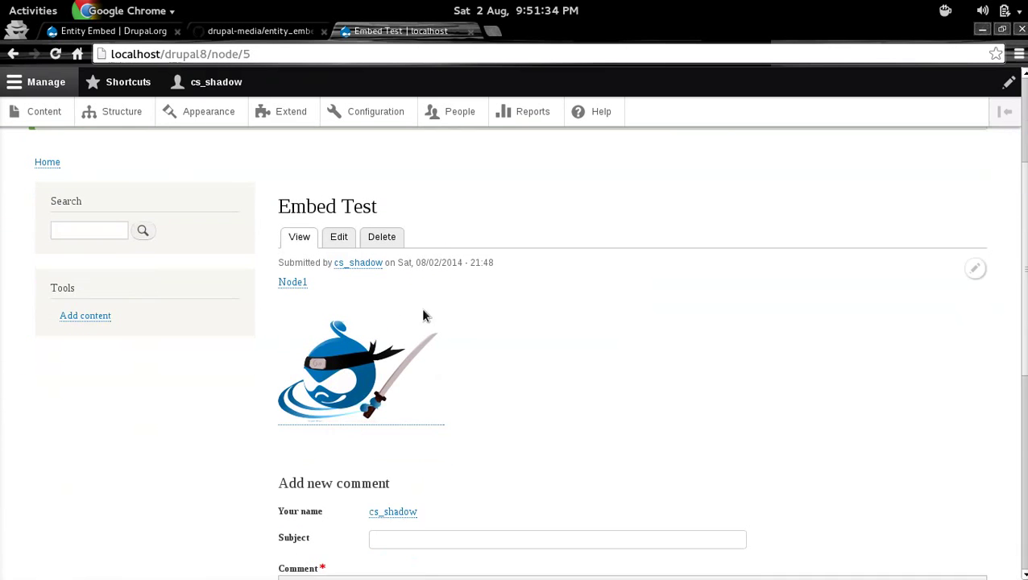
{"action": "scroll", "coordinate": [313, 307], "scroll_direction": "down", "scroll_amount": 2}
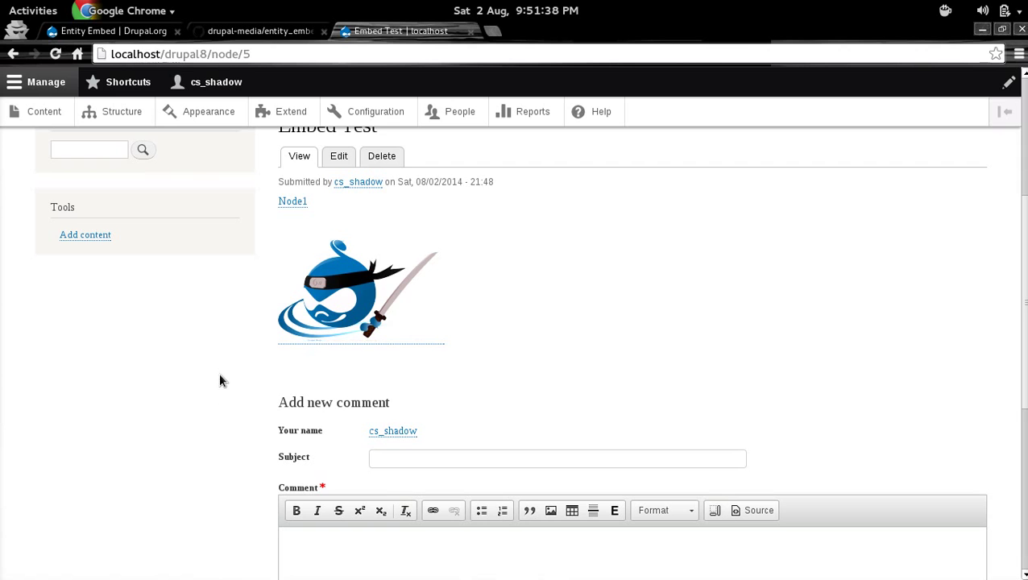
{"action": "scroll", "coordinate": [260, 352], "scroll_direction": "up", "scroll_amount": 2}
{"action": "scroll", "coordinate": [258, 352], "scroll_direction": "down", "scroll_amount": 3}
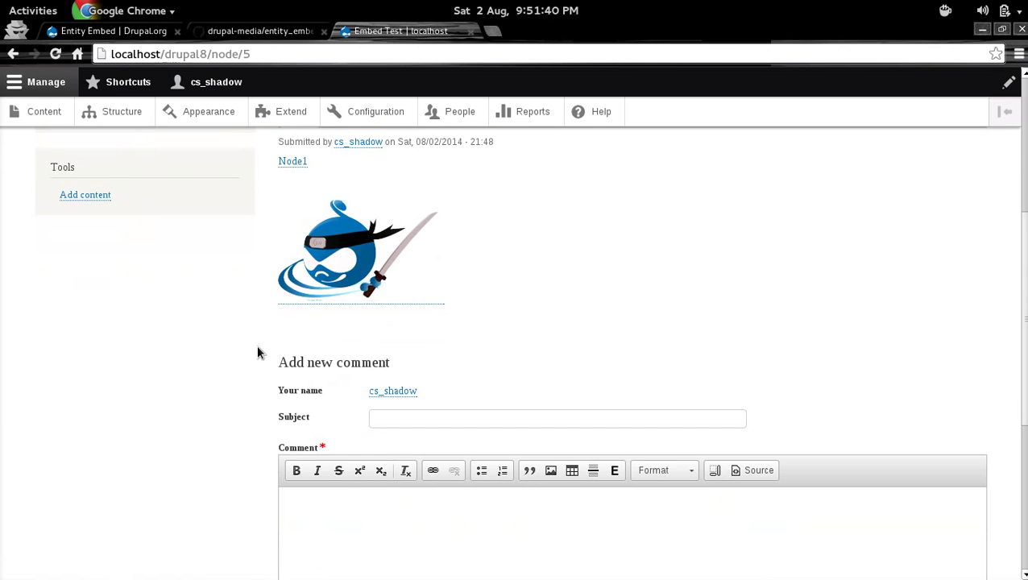
{"action": "scroll", "coordinate": [258, 322], "scroll_direction": "up", "scroll_amount": 5}
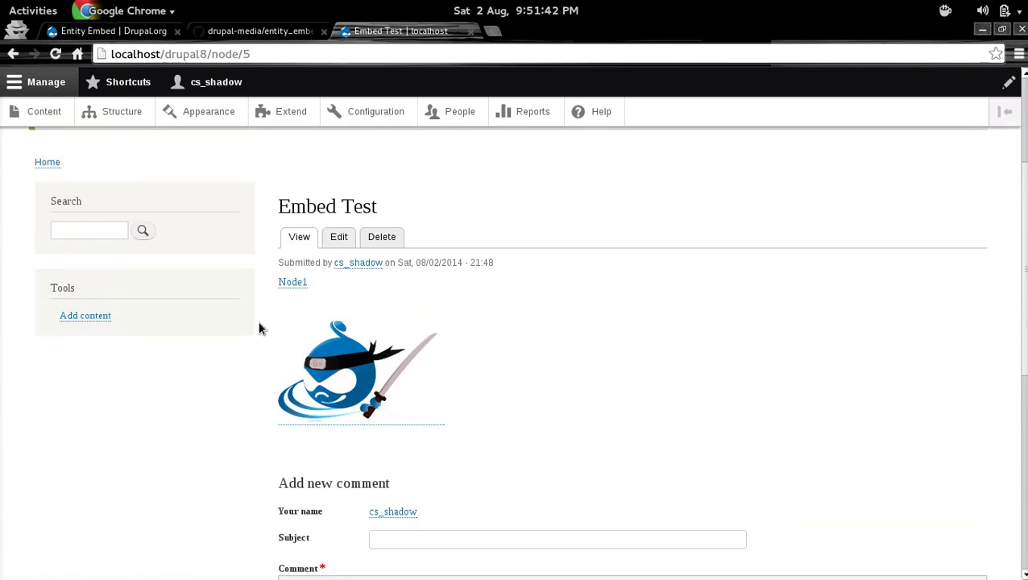
{"action": "scroll", "coordinate": [263, 260], "scroll_direction": "up", "scroll_amount": 3}
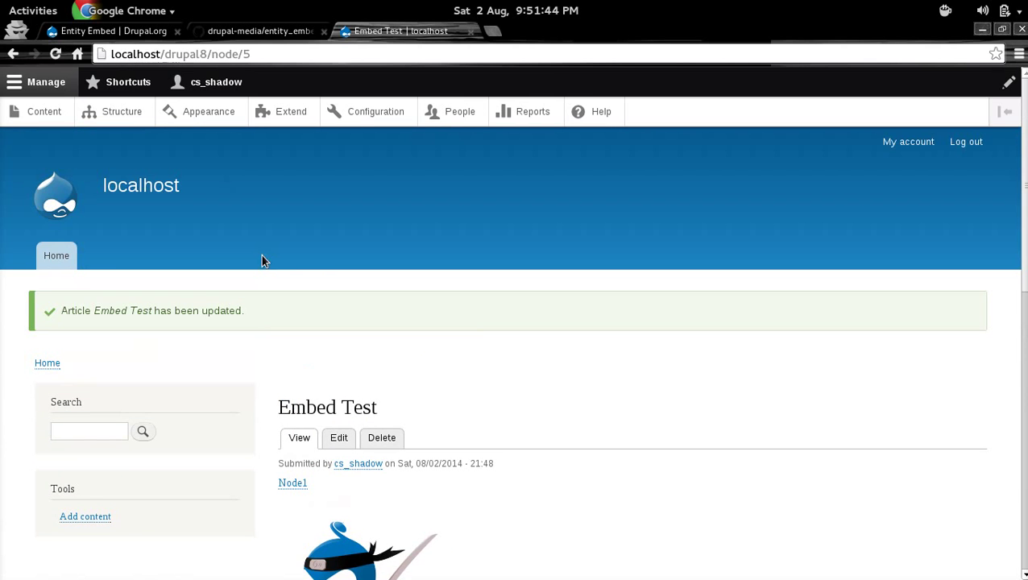
Reopen the article for editing and view the entity type and ID or UUID fields for inserting an entity, closing them without embedding
{"action": "left_click", "coordinate": [339, 439]}
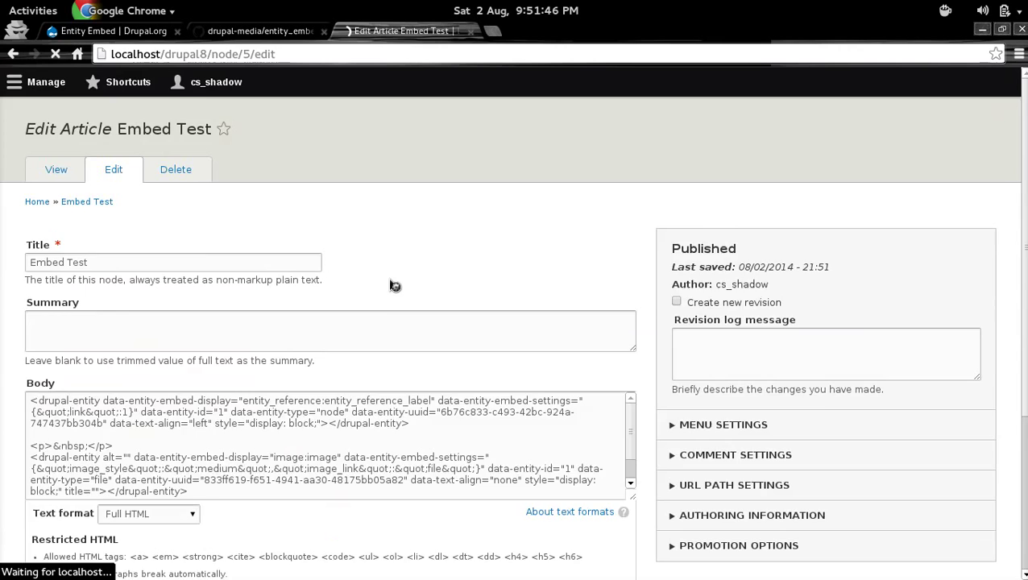
{"action": "left_click", "coordinate": [359, 357]}
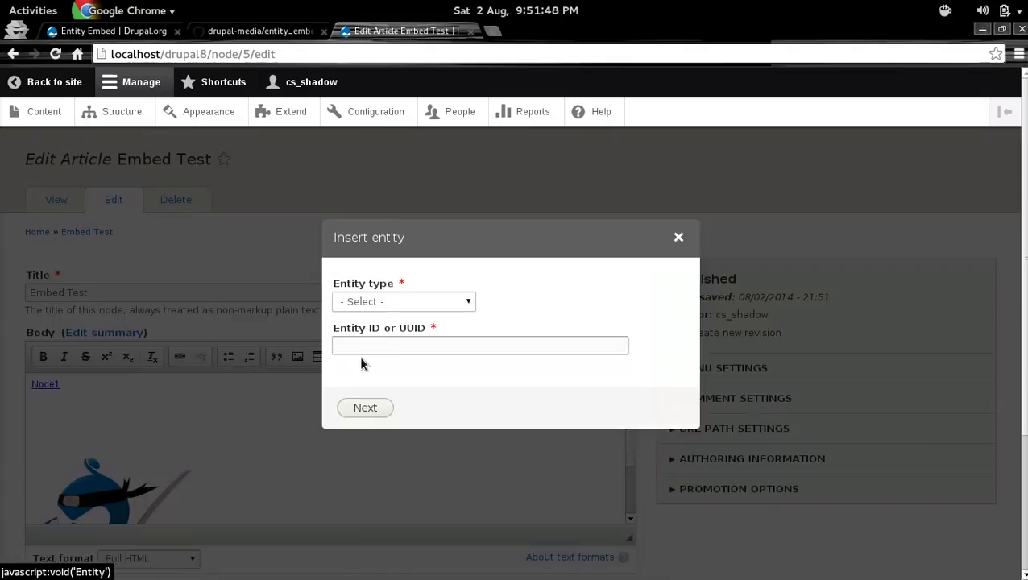
{"action": "left_click", "coordinate": [416, 378]}
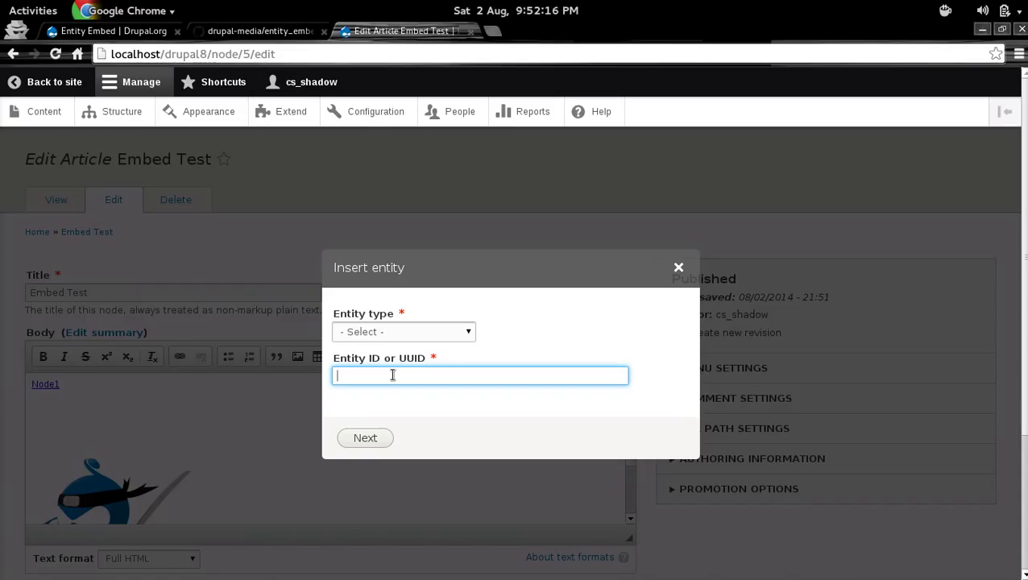
{"action": "left_click", "coordinate": [679, 268]}
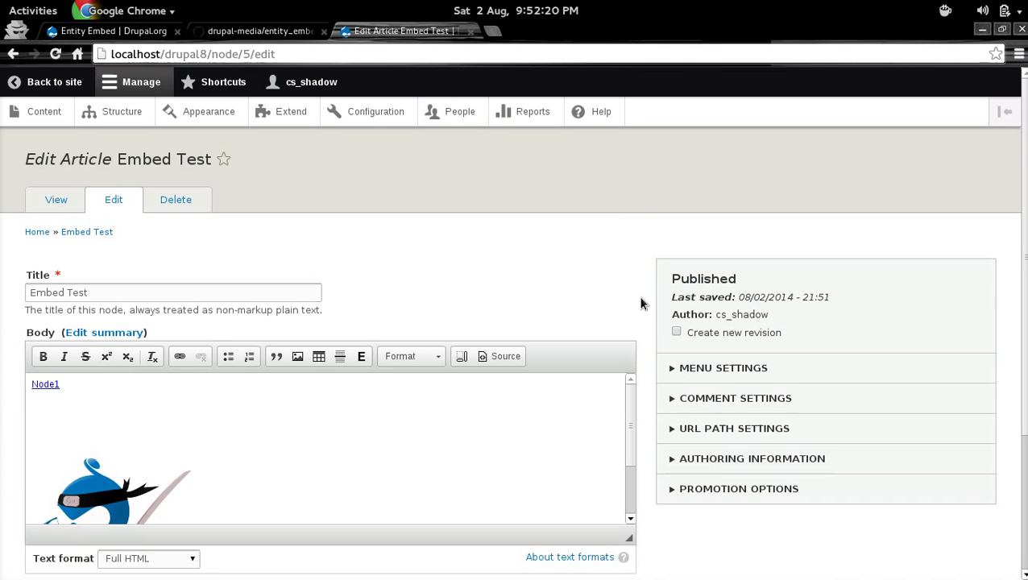
{"action": "scroll", "coordinate": [643, 302], "scroll_direction": "down", "scroll_amount": 3}
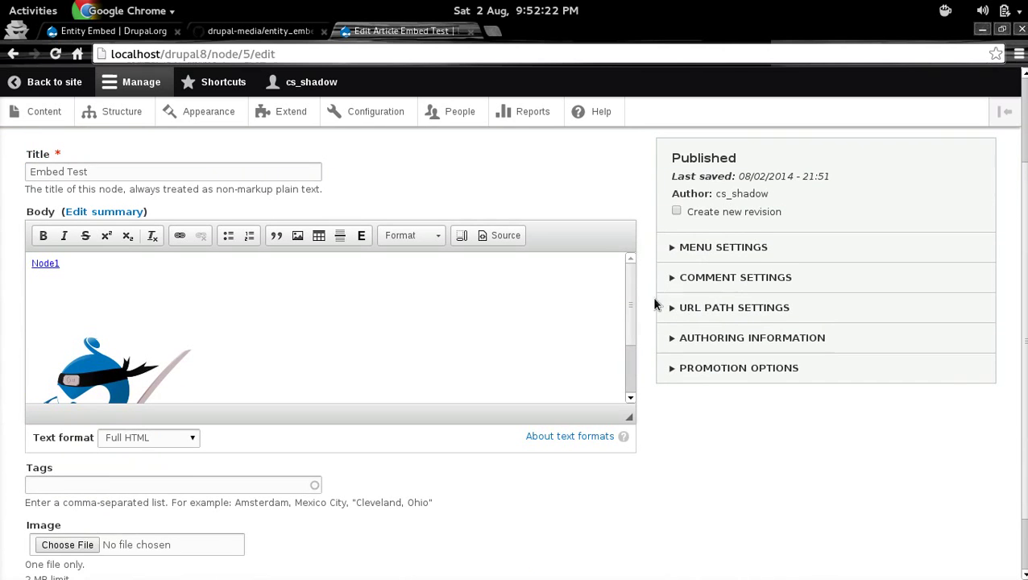
{"action": "scroll", "coordinate": [647, 309], "scroll_direction": "up", "scroll_amount": 3}
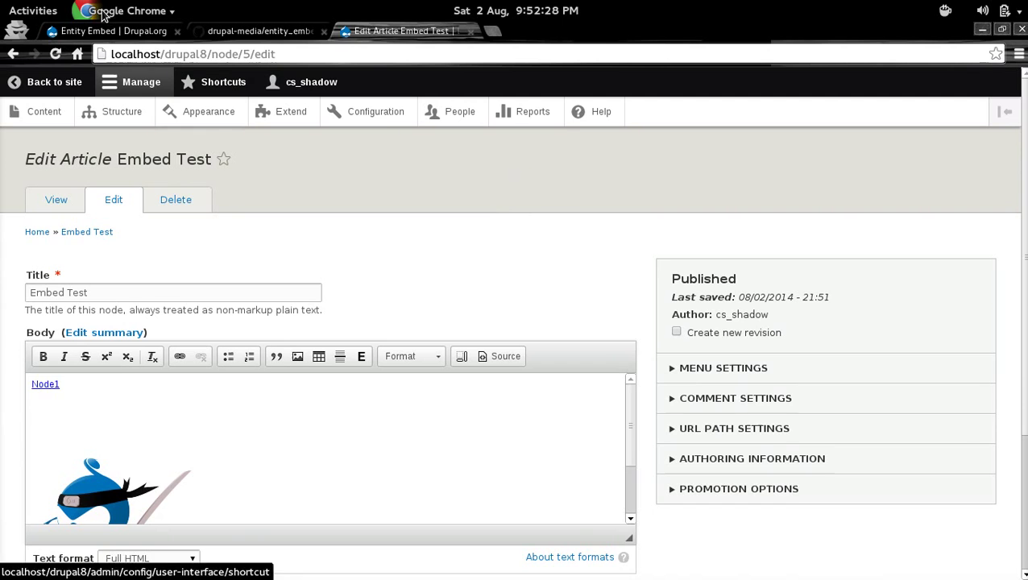
Examine the Entity Embed project page on Drupal.org and the drupal-media/entity_embed repository on GitHub for downloads, issues and source files
{"action": "left_click", "coordinate": [120, 30]}
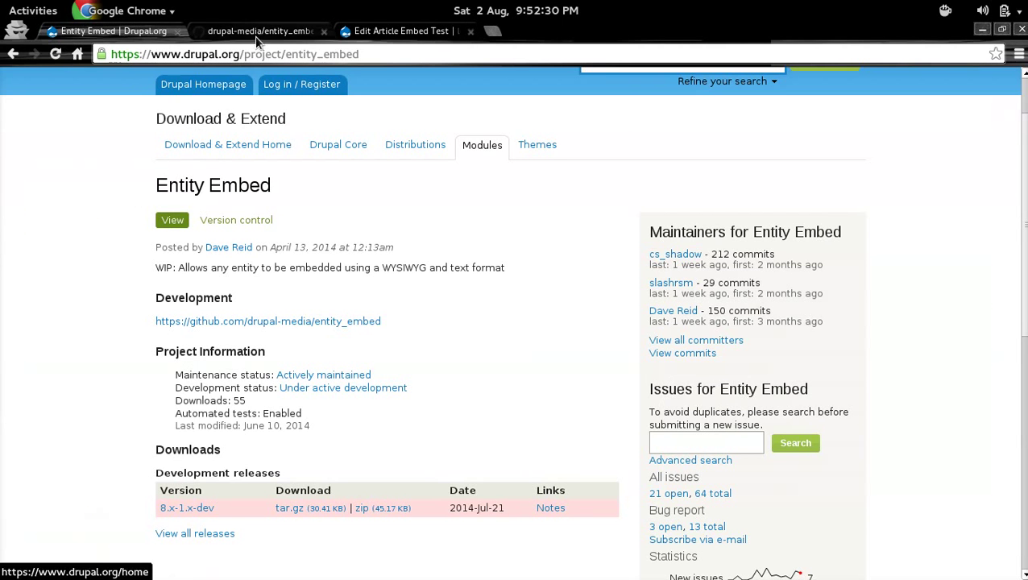
{"action": "left_click", "coordinate": [214, 30]}
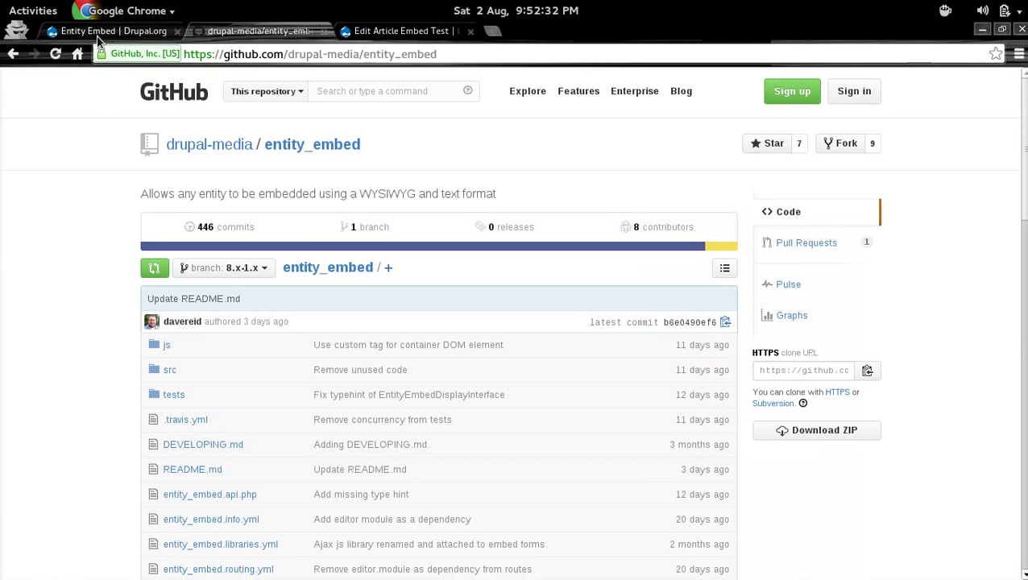
{"action": "left_click", "coordinate": [139, 39]}
{"action": "scroll", "coordinate": [103, 258], "scroll_direction": "up", "scroll_amount": 2}
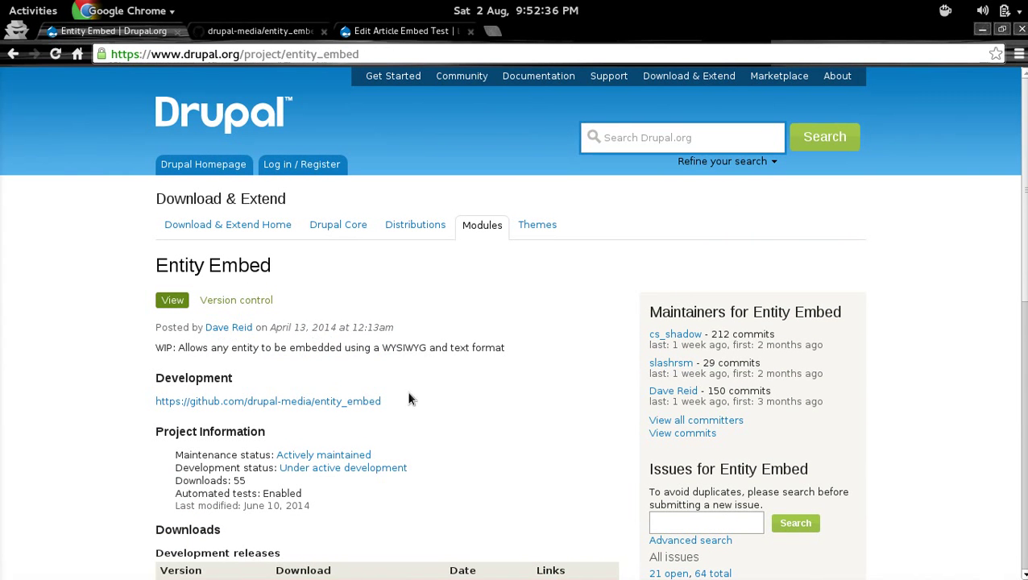
{"action": "scroll", "coordinate": [524, 435], "scroll_direction": "down", "scroll_amount": 5}
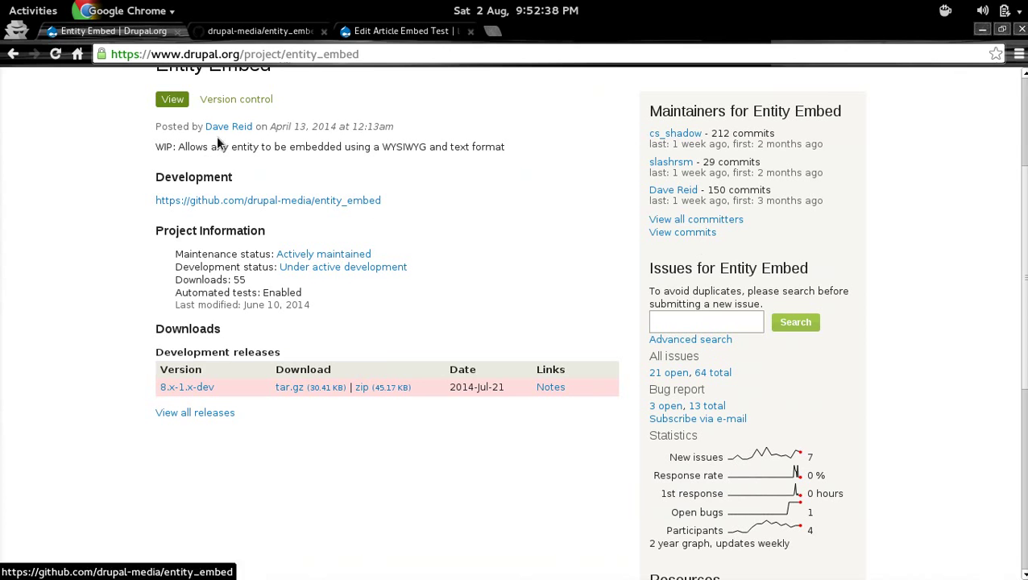
{"action": "left_click", "coordinate": [279, 40]}
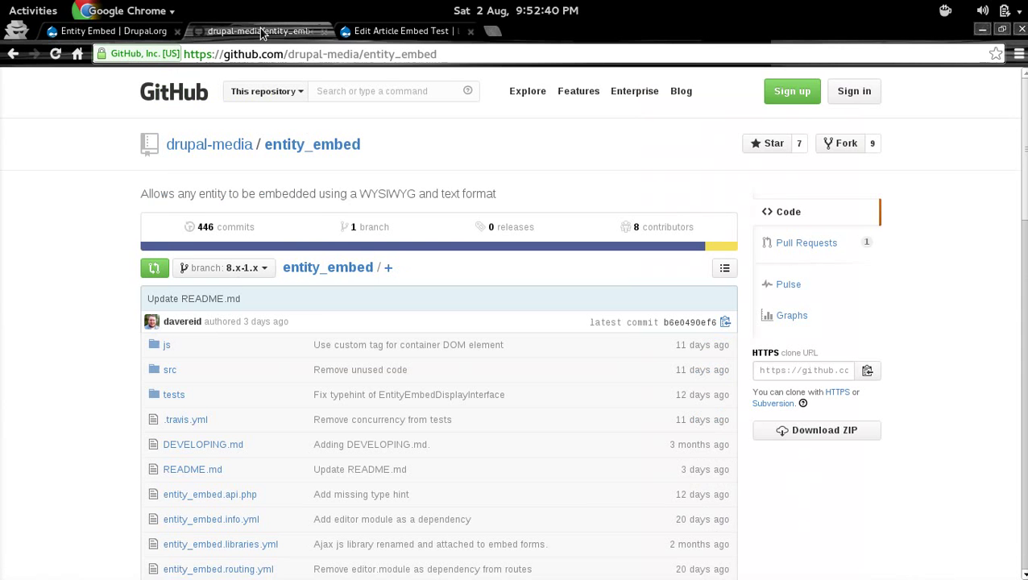
{"action": "scroll", "coordinate": [87, 236], "scroll_direction": "down", "scroll_amount": 2}
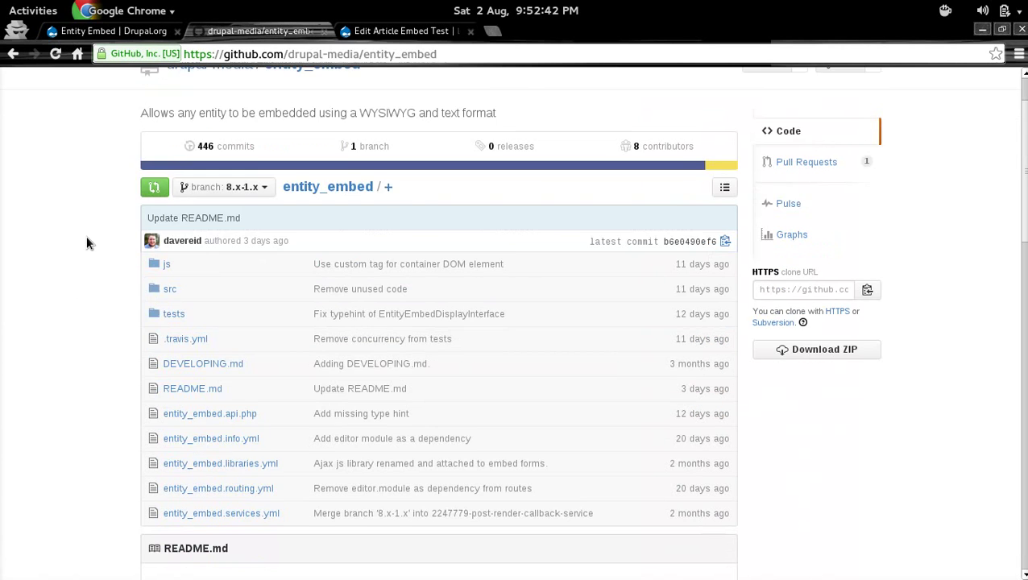
{"action": "scroll", "coordinate": [87, 235], "scroll_direction": "up", "scroll_amount": 2}
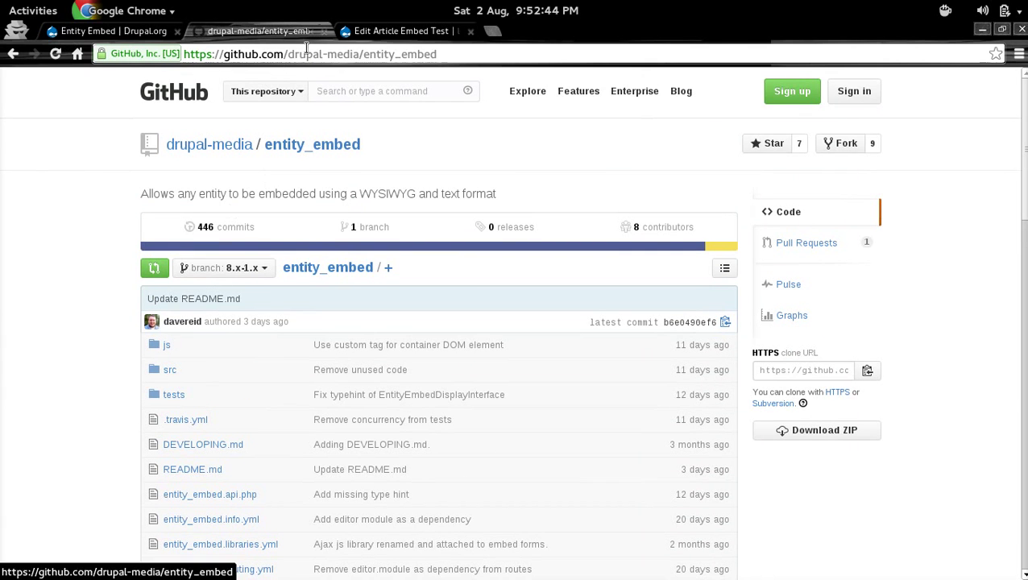
{"action": "left_click", "coordinate": [126, 34]}
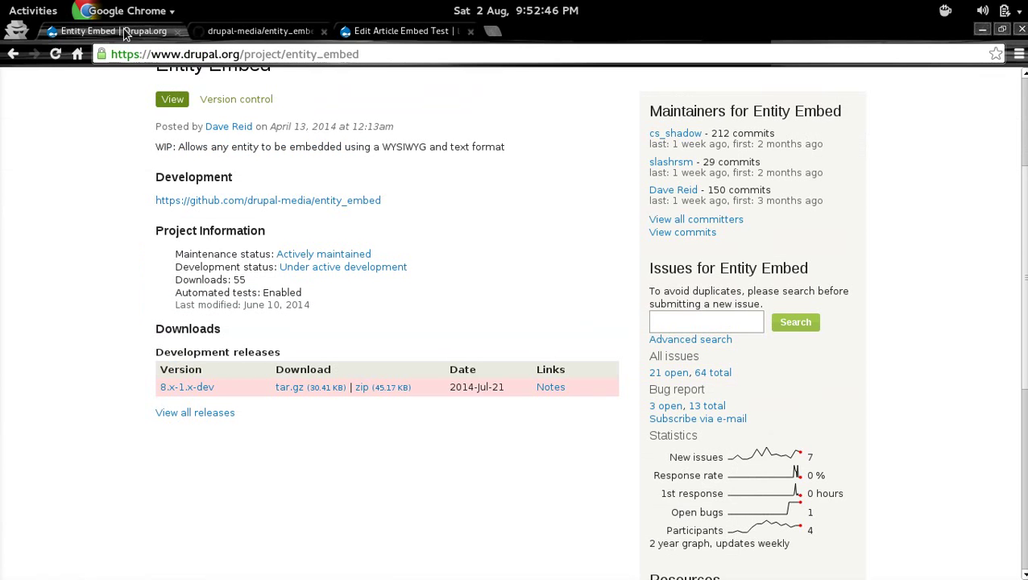
{"action": "left_click", "coordinate": [259, 35]}
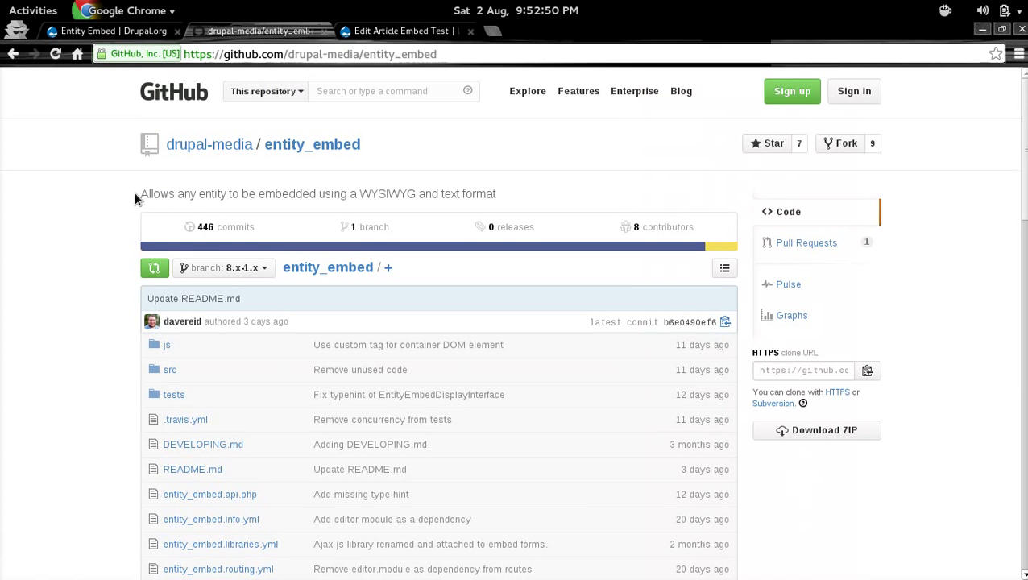